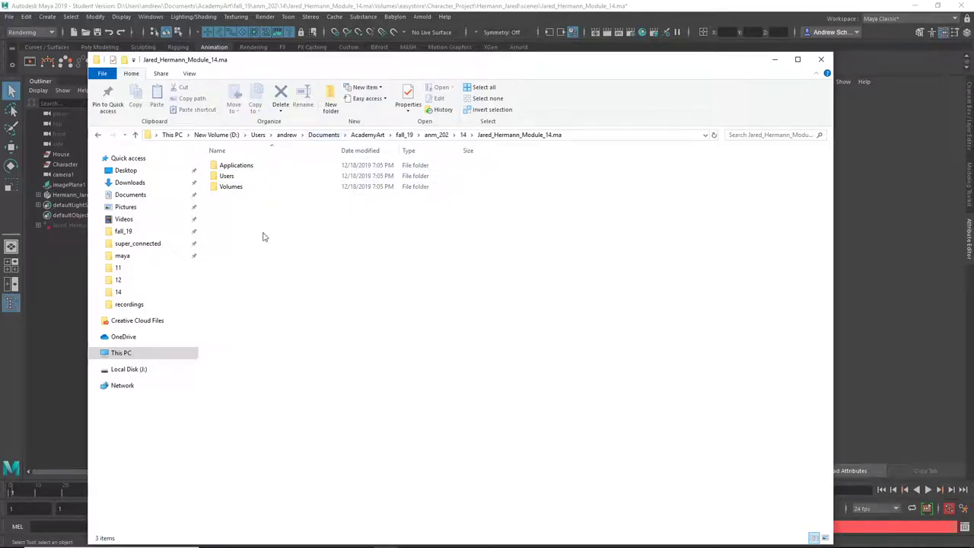
Browse Applications > Autodesk > Mudbox2019 down to Lightprobes and select horizon.exr.
{"action": "double_click", "coordinate": [236, 165]}
{"action": "double_click", "coordinate": [237, 166]}
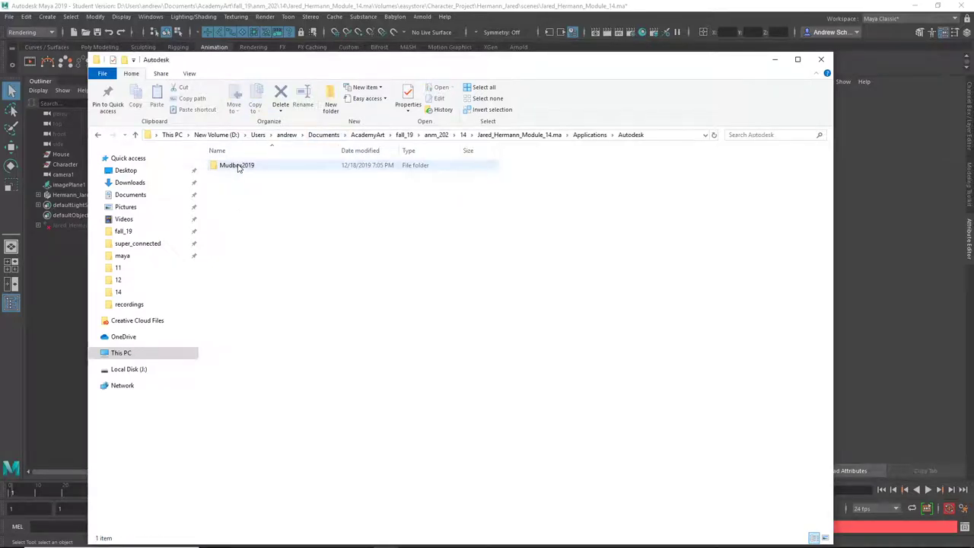
{"action": "double_click", "coordinate": [237, 166]}
{"action": "double_click", "coordinate": [242, 168]}
{"action": "double_click", "coordinate": [244, 167]}
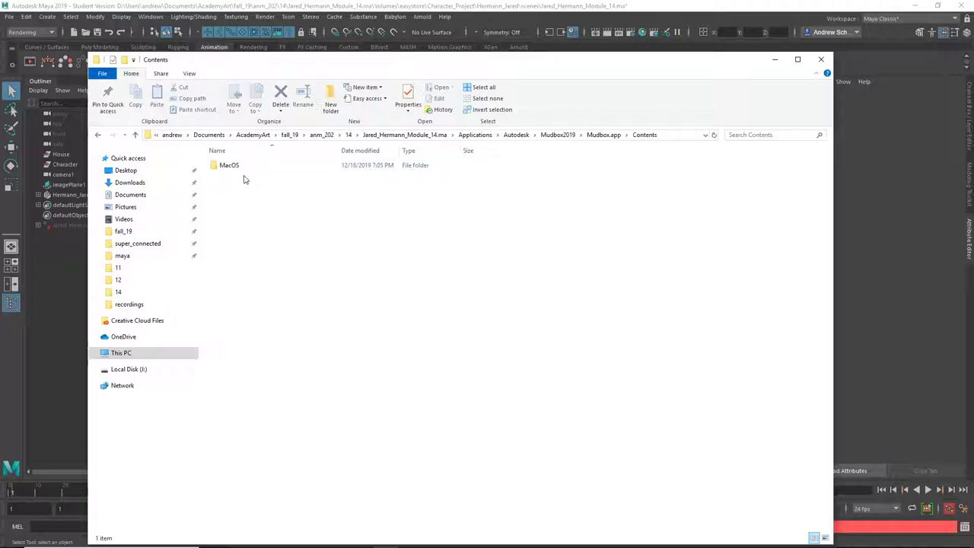
{"action": "double_click", "coordinate": [245, 172]}
{"action": "double_click", "coordinate": [246, 172]}
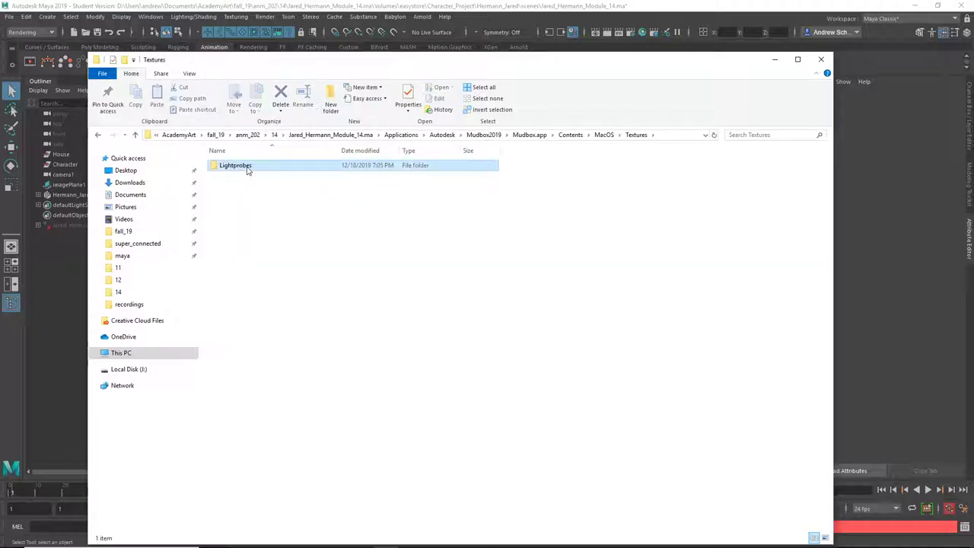
{"action": "double_click", "coordinate": [247, 171]}
{"action": "left_click", "coordinate": [247, 185]}
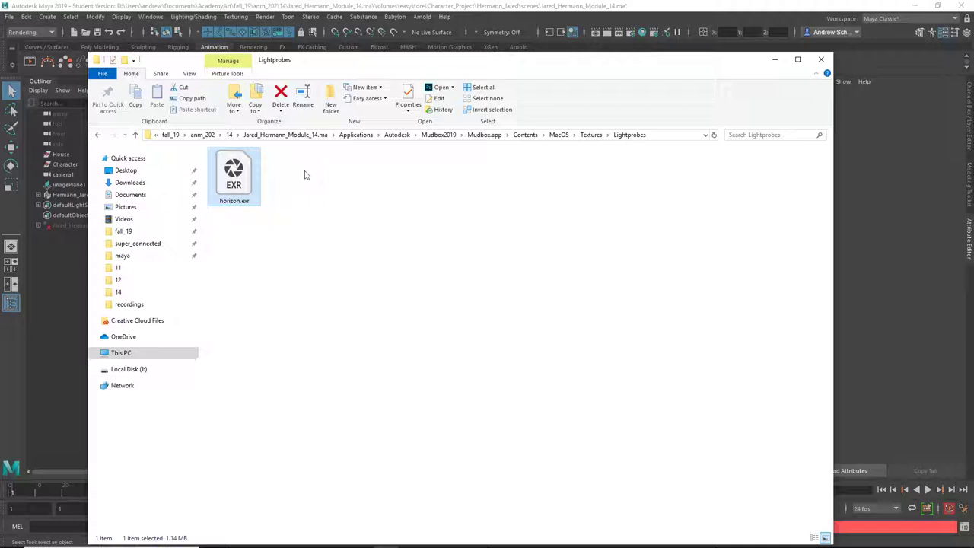
From the top project folder, open Users > the student's Desktop > Maya Models & Animation > images.
{"action": "left_click", "coordinate": [310, 137]}
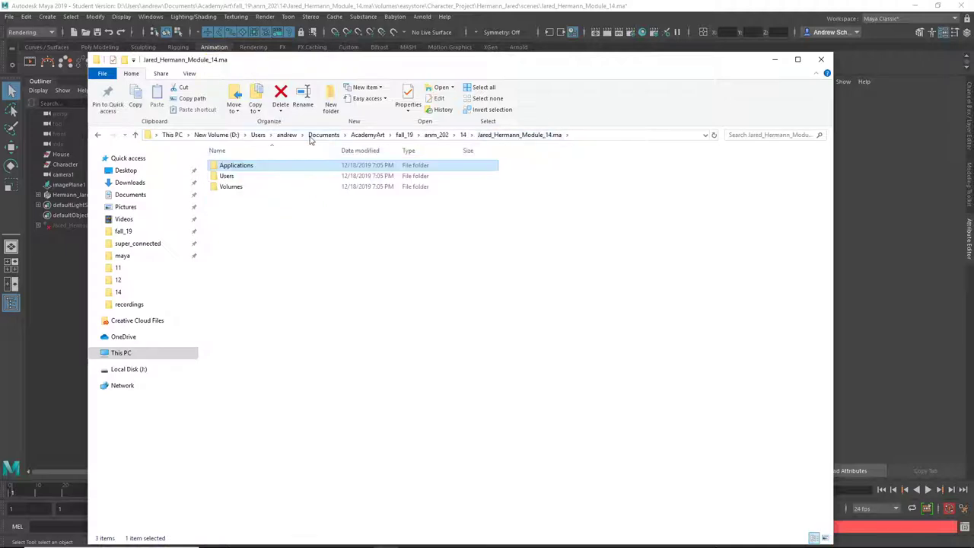
{"action": "left_click", "coordinate": [270, 178]}
{"action": "double_click", "coordinate": [270, 179]}
{"action": "double_click", "coordinate": [266, 167]}
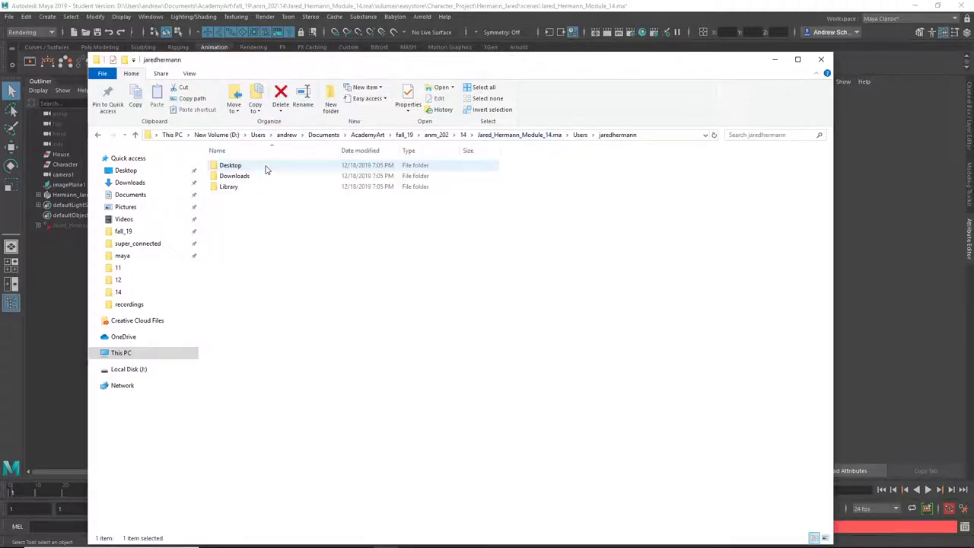
{"action": "double_click", "coordinate": [241, 167]}
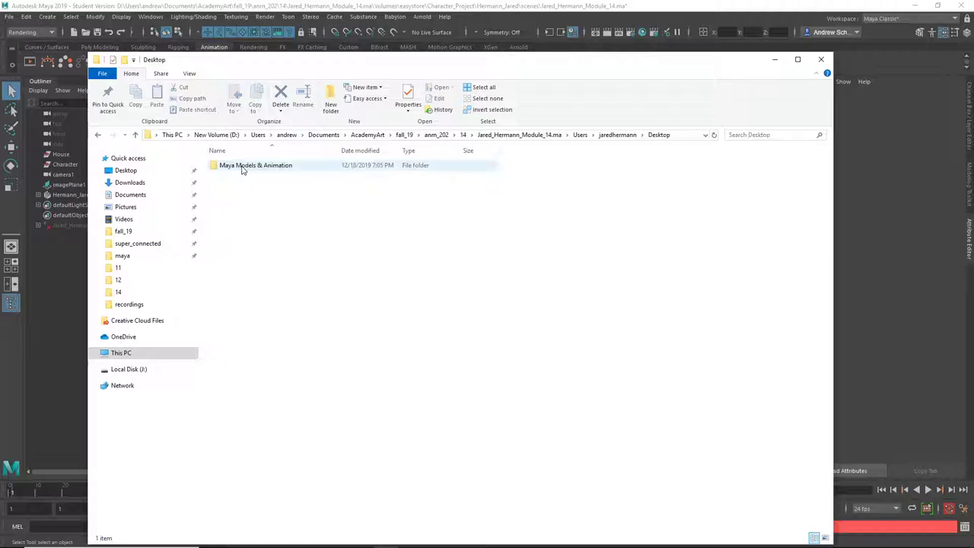
{"action": "double_click", "coordinate": [241, 167]}
{"action": "left_click", "coordinate": [242, 169]}
{"action": "double_click", "coordinate": [242, 169]}
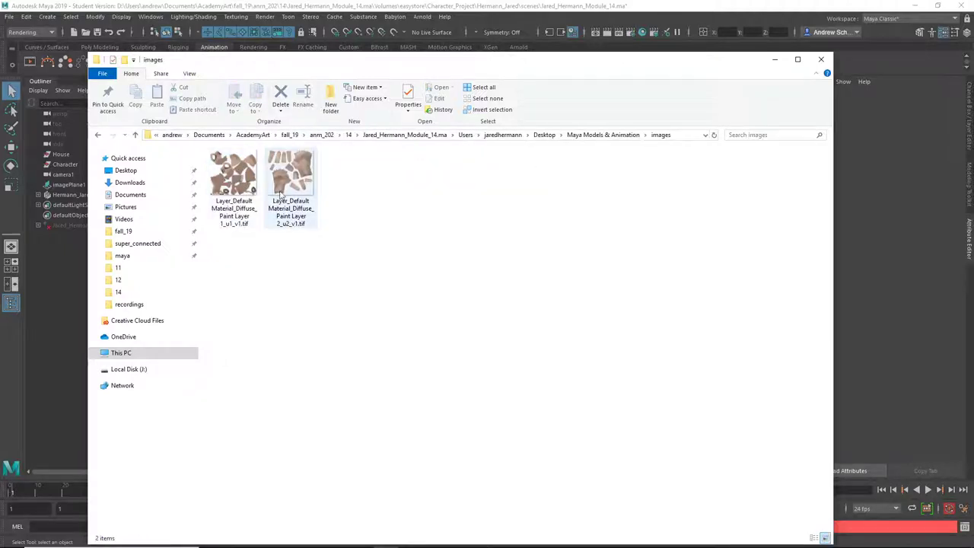
Marquee-select both texture images in images to check their size.
{"action": "left_click_drag", "start_coordinate": [362, 191], "coordinate": [234, 178]}
{"action": "left_click", "coordinate": [269, 251]}
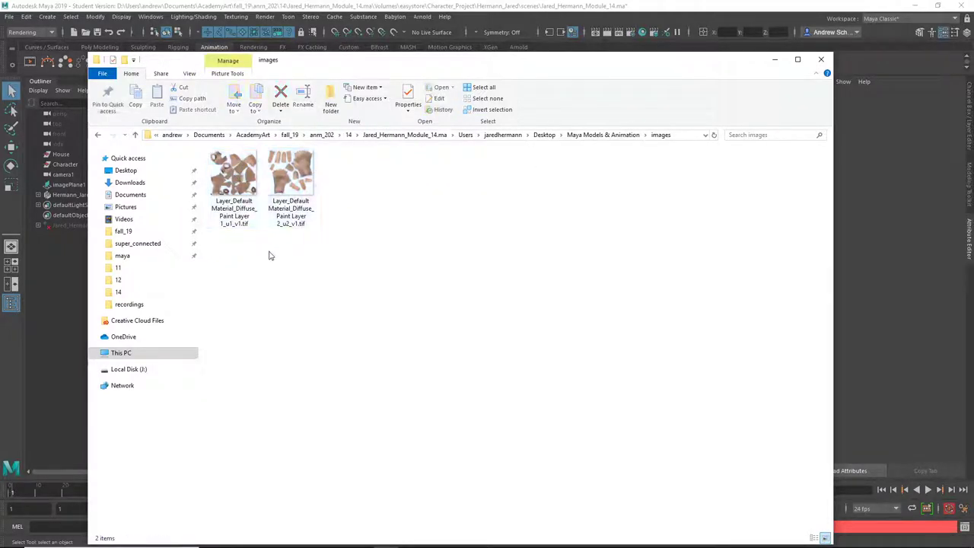
{"action": "left_click_drag", "start_coordinate": [336, 187], "coordinate": [246, 160]}
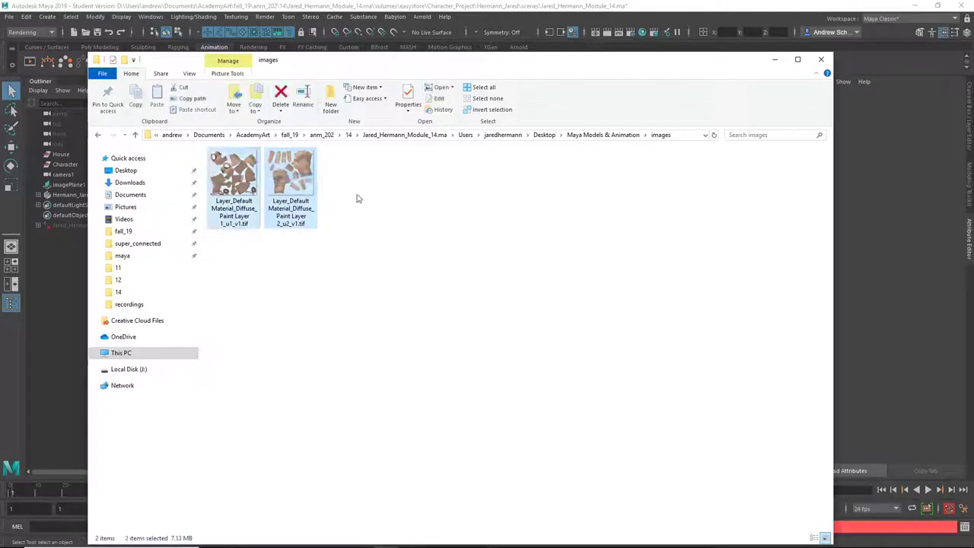
{"action": "left_click", "coordinate": [402, 137]}
Open Volumes > HARDDRIVEEX and select the midterm Rembrandt image.
{"action": "double_click", "coordinate": [280, 187]}
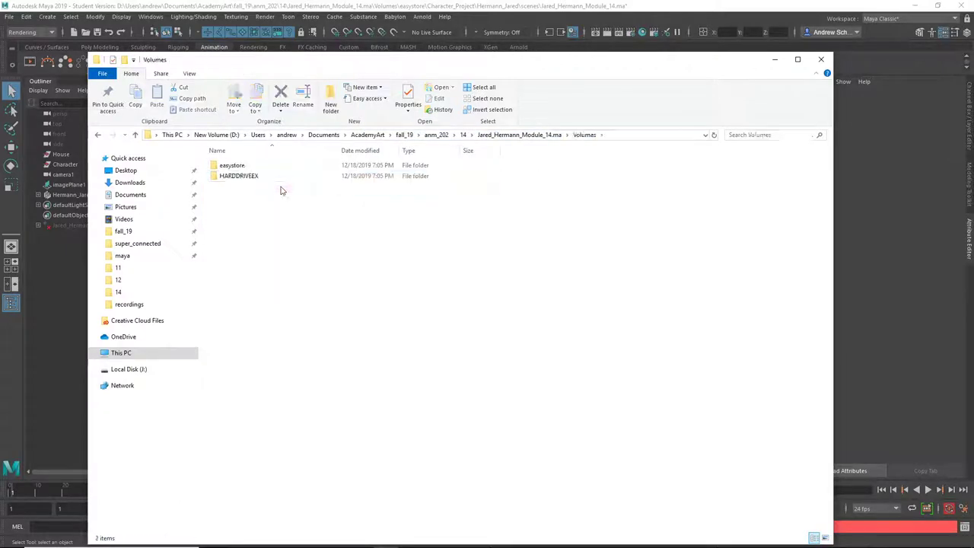
{"action": "double_click", "coordinate": [274, 179]}
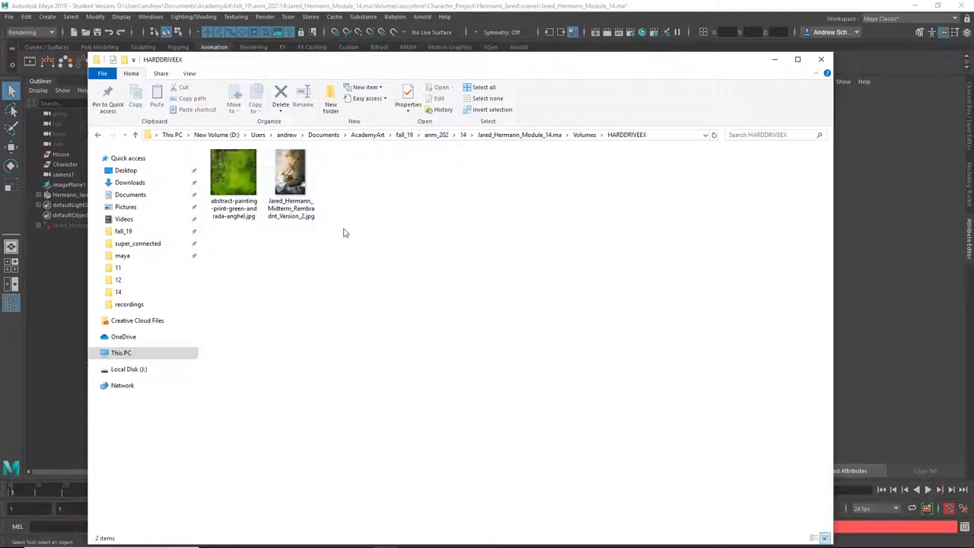
{"action": "left_click", "coordinate": [311, 207]}
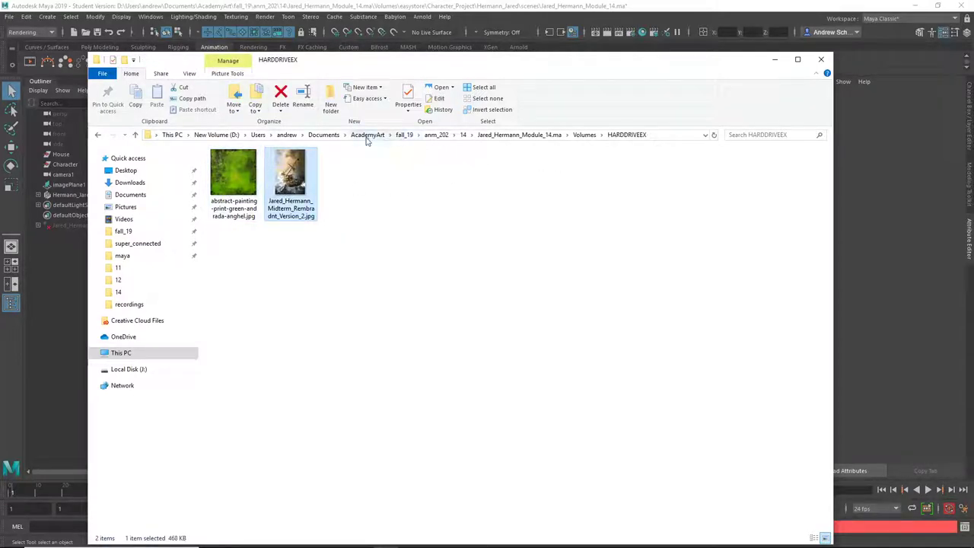
{"action": "left_click", "coordinate": [519, 135]}
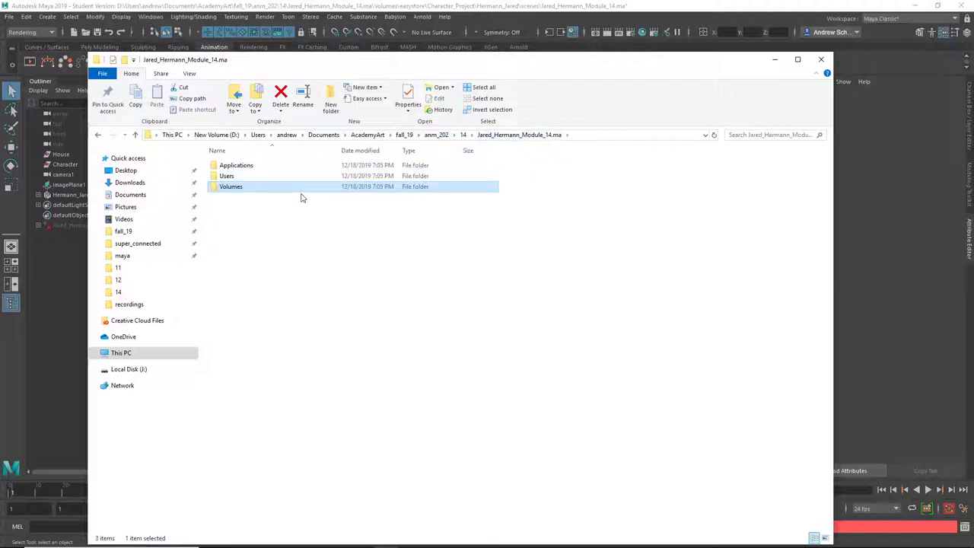
Browse Applications > Autodesk > Mudbox2019 down to Lightprobes, then jump back to Autodesk.
{"action": "double_click", "coordinate": [285, 170]}
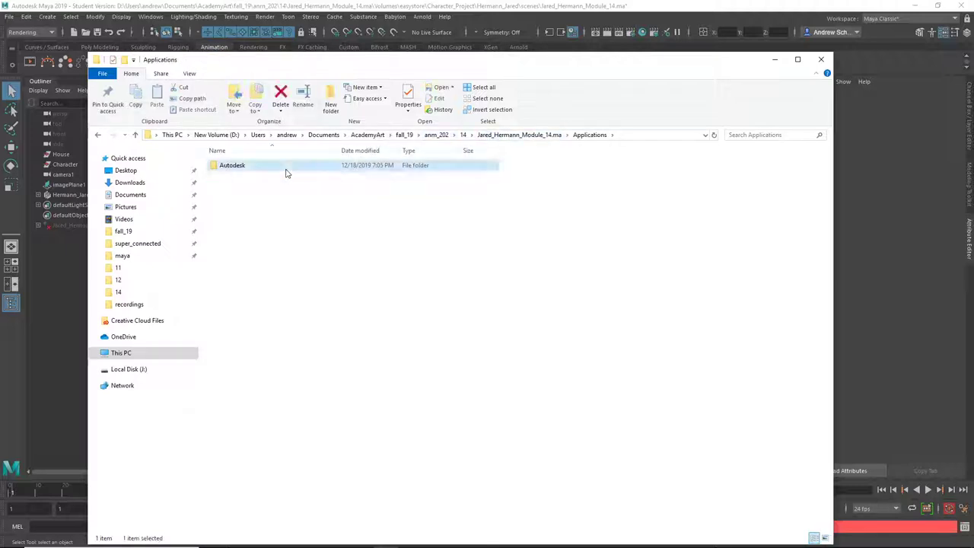
{"action": "double_click", "coordinate": [285, 173]}
{"action": "double_click", "coordinate": [324, 172]}
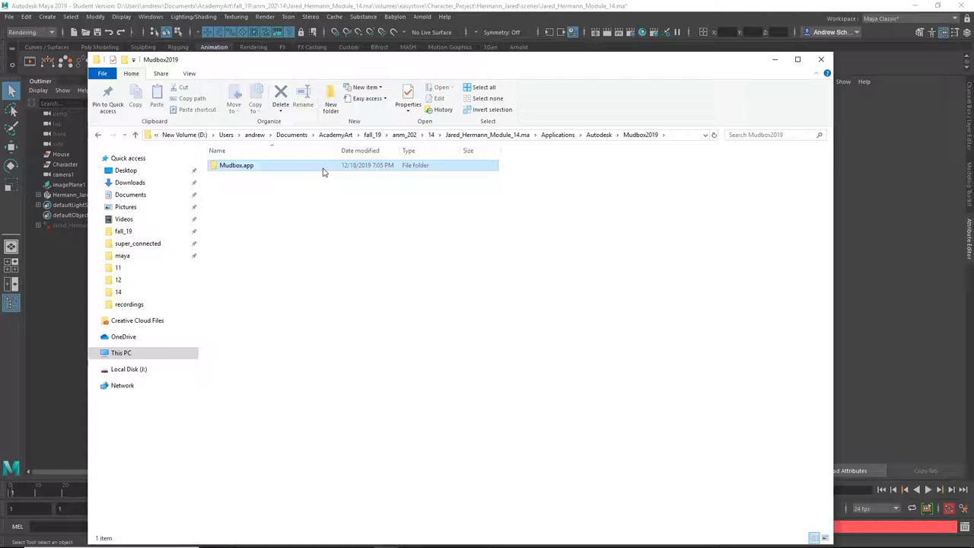
{"action": "double_click", "coordinate": [323, 167]}
{"action": "double_click", "coordinate": [323, 168]}
{"action": "double_click", "coordinate": [322, 168]}
{"action": "double_click", "coordinate": [322, 167]}
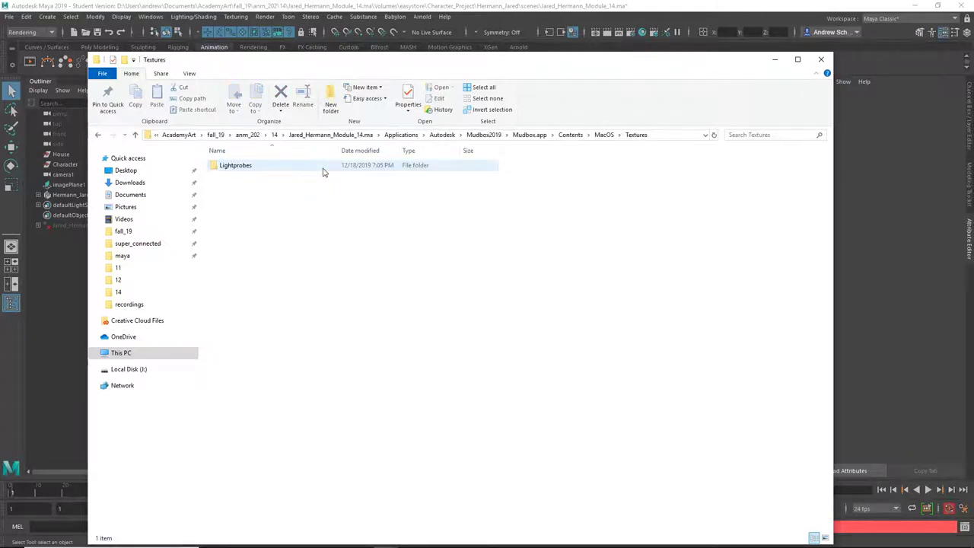
{"action": "double_click", "coordinate": [322, 173]}
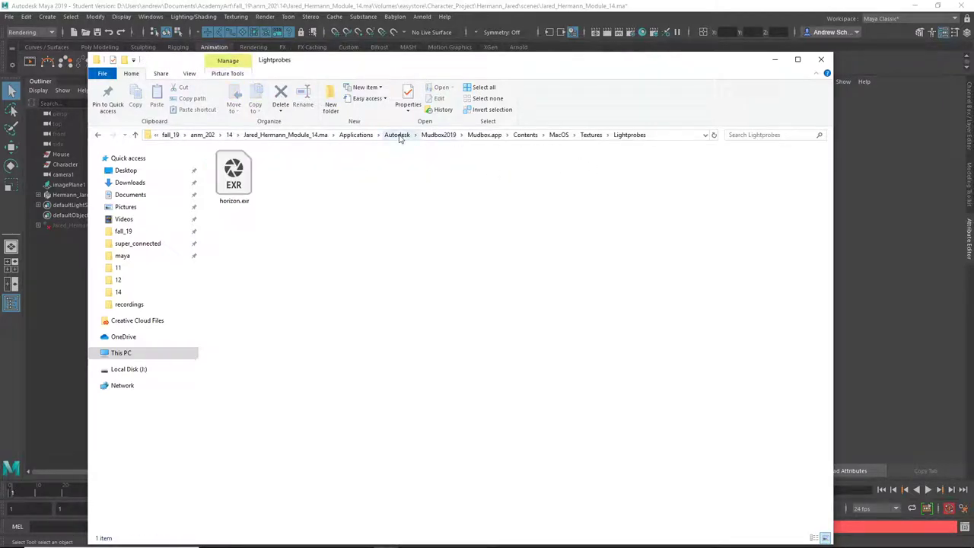
{"action": "left_click", "coordinate": [399, 135]}
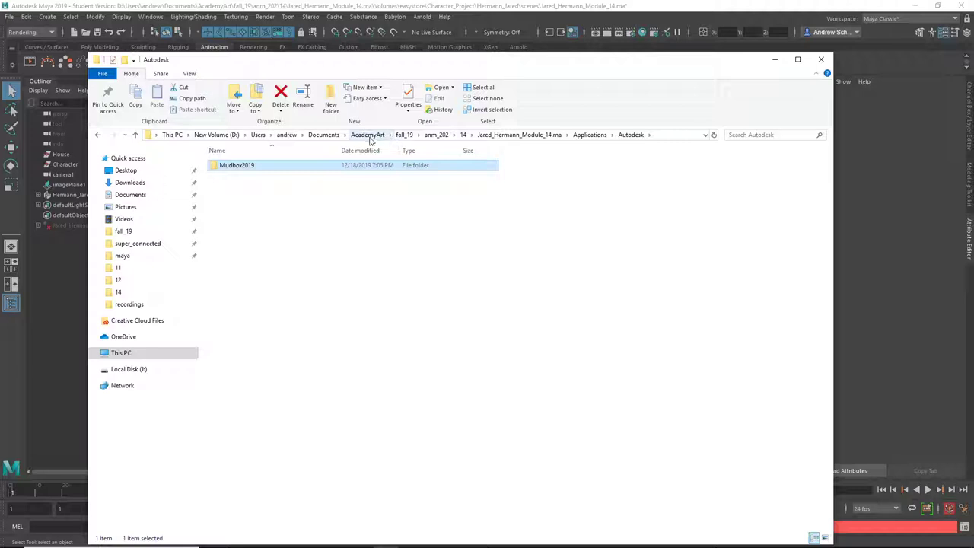
Look into Volumes > HARDDRIVEEX again and return to the top project folder.
{"action": "left_click", "coordinate": [479, 135]}
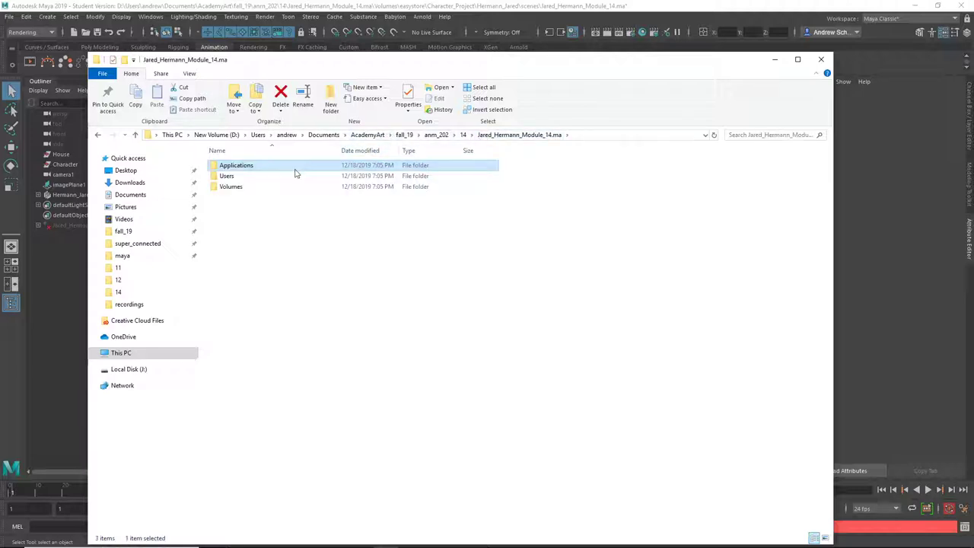
{"action": "double_click", "coordinate": [277, 188]}
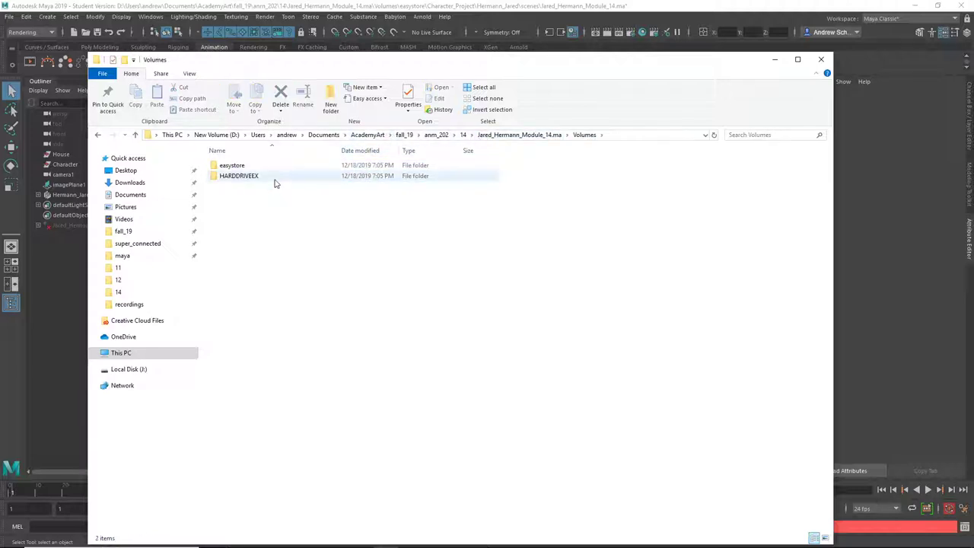
{"action": "double_click", "coordinate": [276, 176]}
{"action": "left_click", "coordinate": [491, 135]}
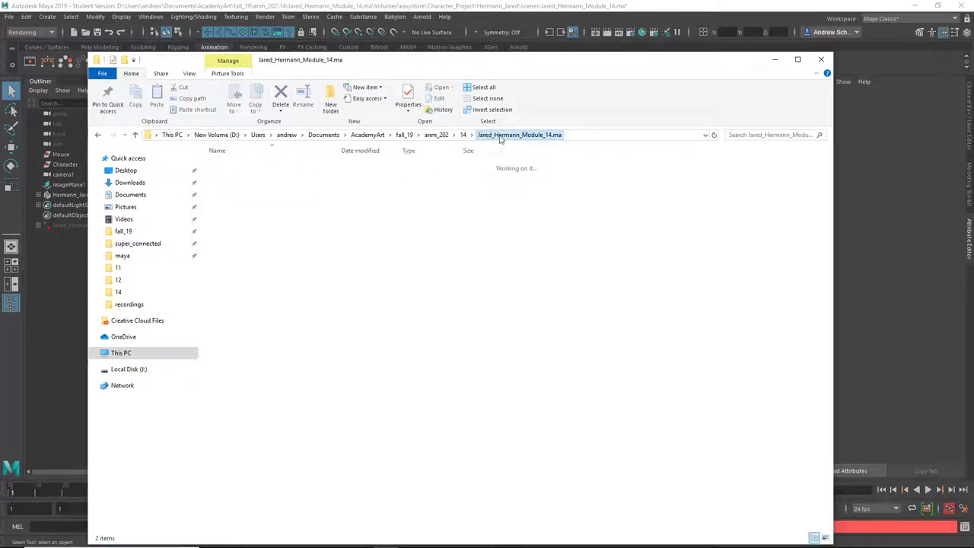
Browse Users > Library > Application Support > Autodesk > Mudbox 2019 and inspect the 16.1 MB Channel_DefaultMaterial_Diffuse.tif.
{"action": "double_click", "coordinate": [301, 179]}
{"action": "double_click", "coordinate": [299, 166]}
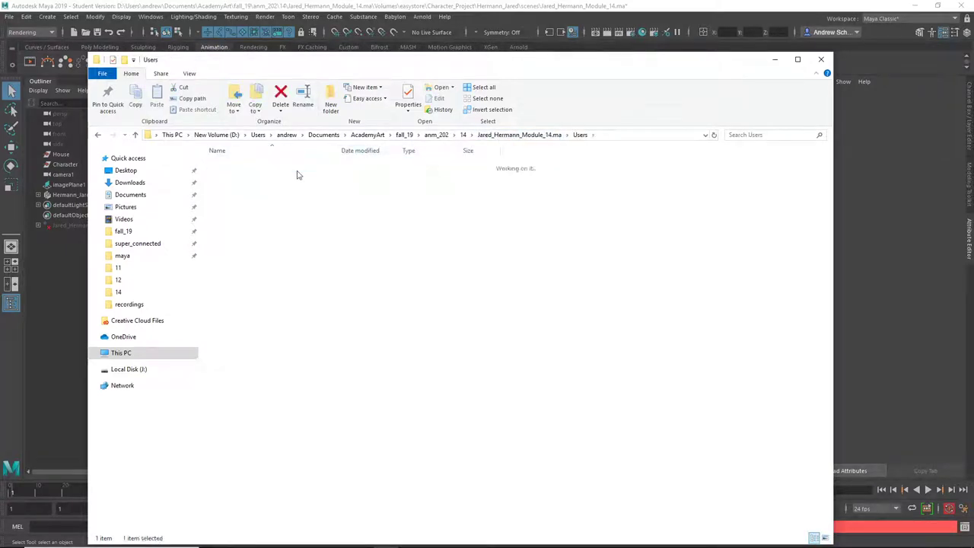
{"action": "double_click", "coordinate": [283, 187]}
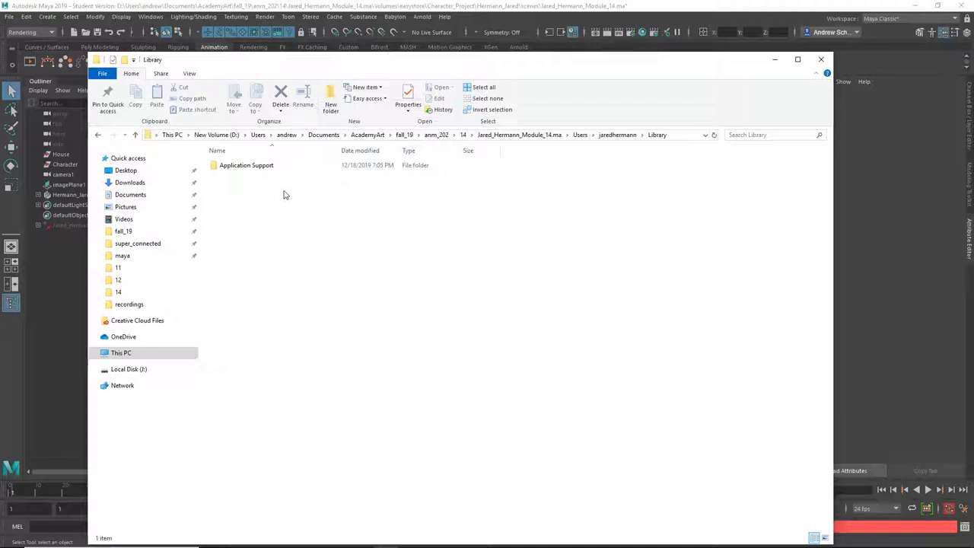
{"action": "double_click", "coordinate": [278, 166]}
{"action": "double_click", "coordinate": [279, 168]}
{"action": "double_click", "coordinate": [279, 170]}
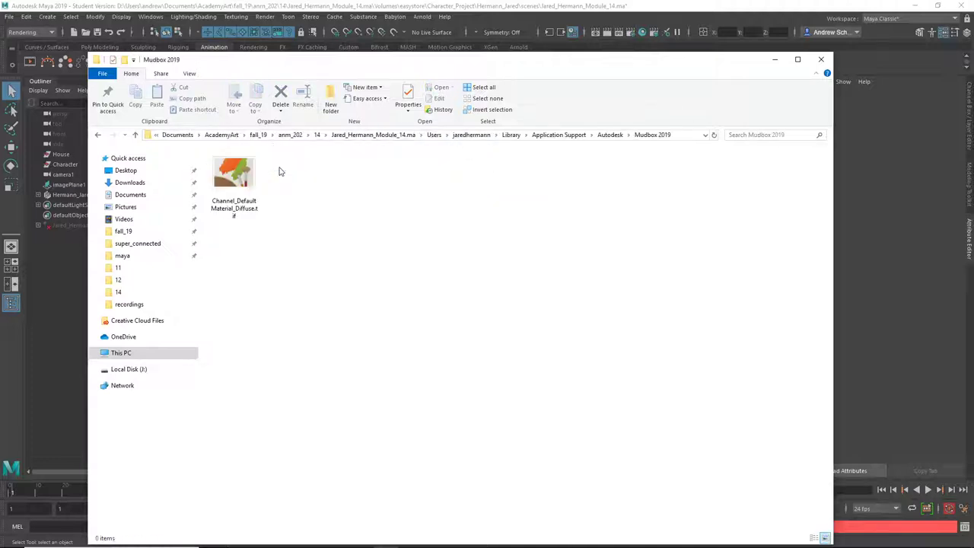
{"action": "left_click", "coordinate": [251, 173]}
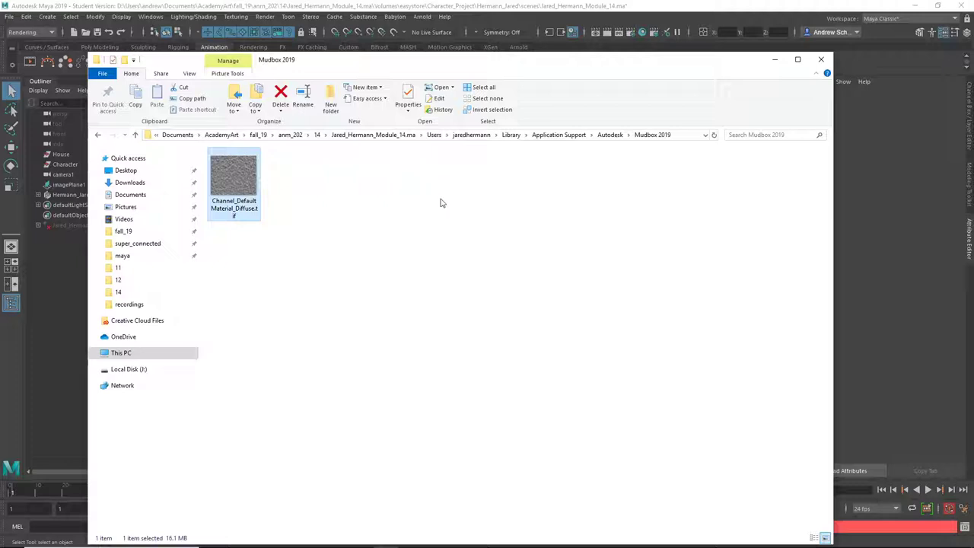
{"action": "left_click", "coordinate": [433, 135]}
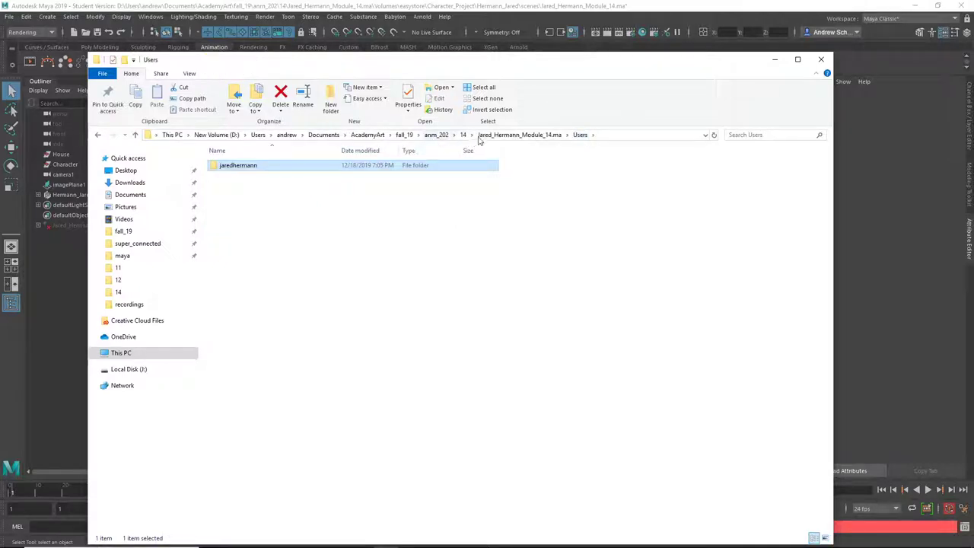
{"action": "left_click", "coordinate": [481, 137]}
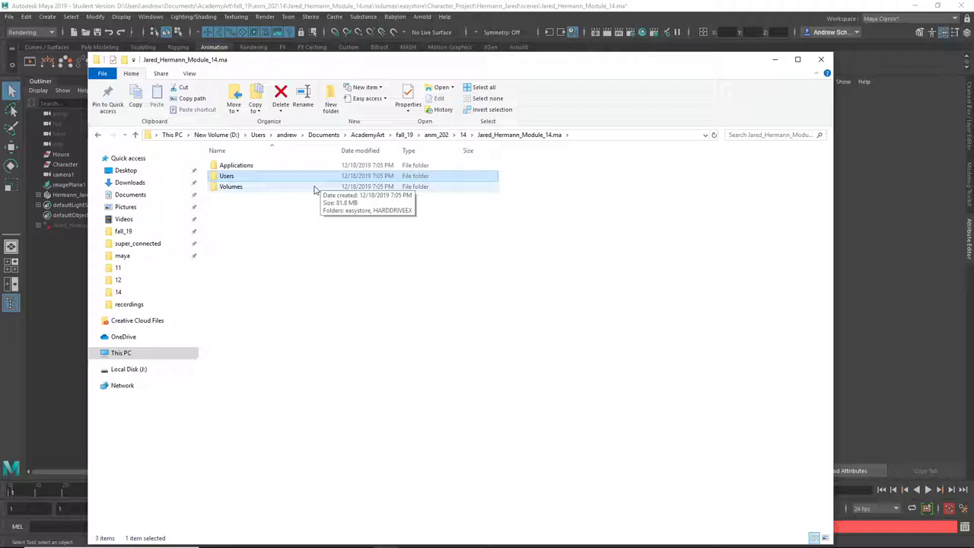
Open Volumes > easystore > Character_Project and the student's scenes folder, then back out to Volumes.
{"action": "double_click", "coordinate": [314, 187]}
{"action": "left_click", "coordinate": [281, 167]}
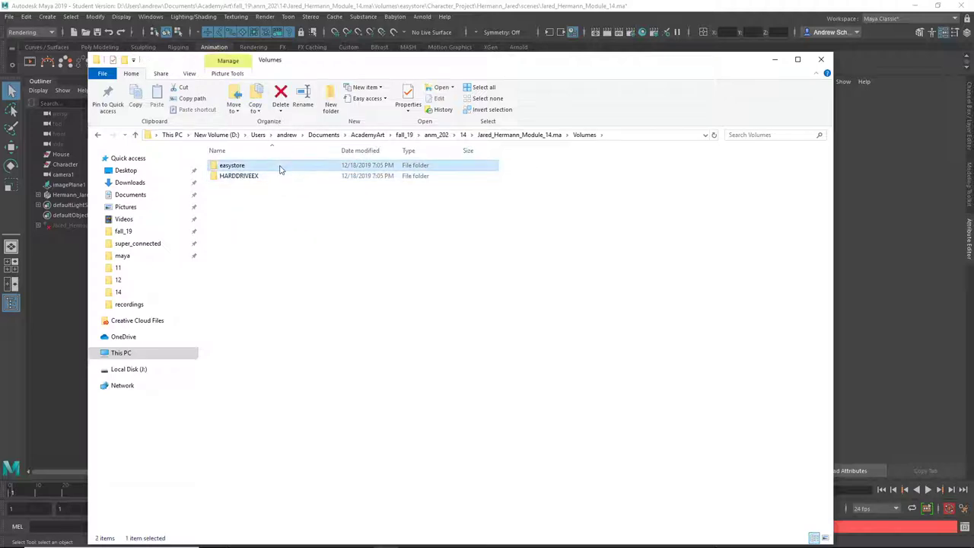
{"action": "double_click", "coordinate": [281, 169]}
{"action": "double_click", "coordinate": [249, 178]}
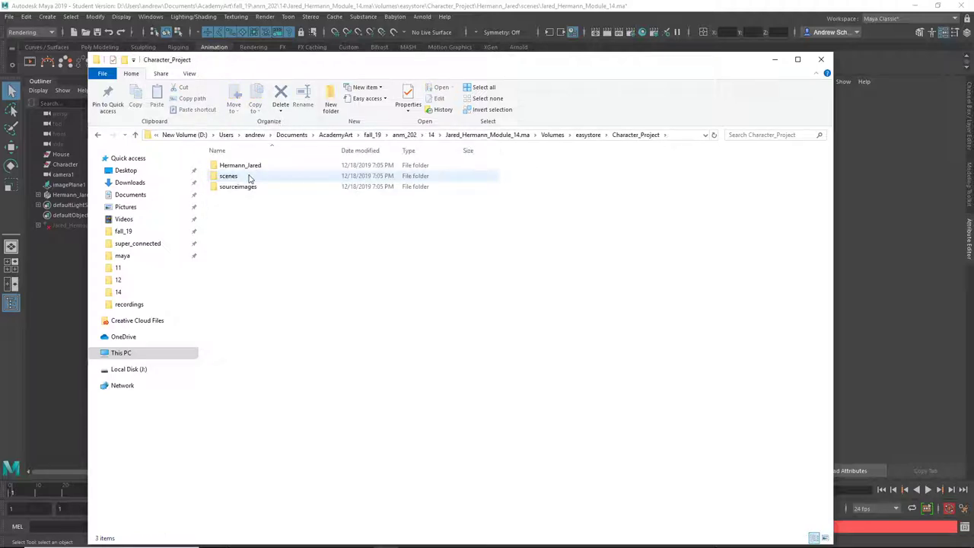
{"action": "double_click", "coordinate": [247, 165]}
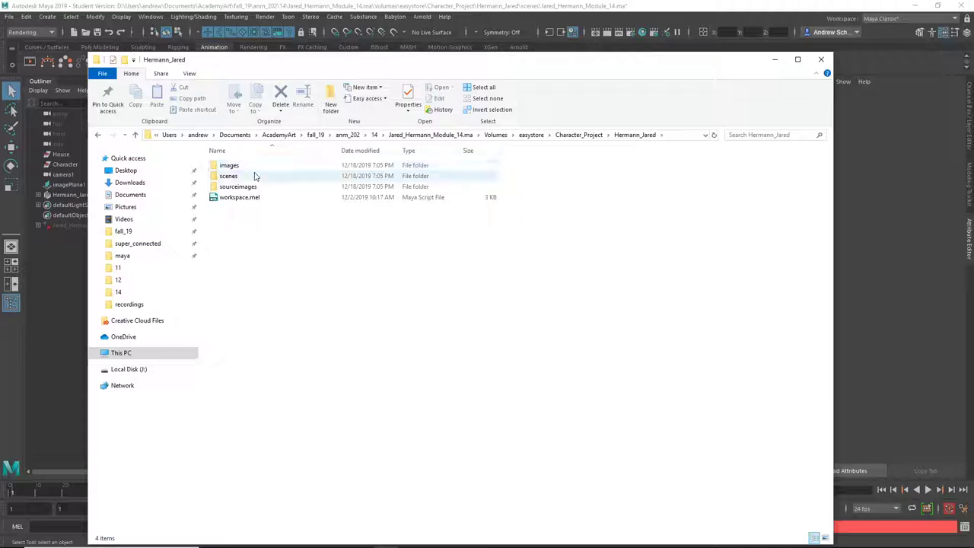
{"action": "left_click", "coordinate": [255, 178]}
{"action": "double_click", "coordinate": [254, 178]}
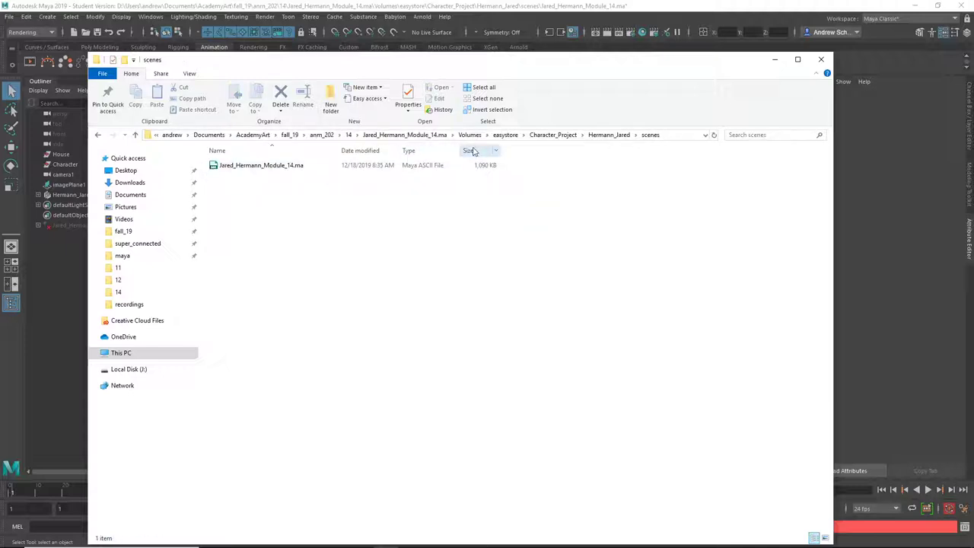
{"action": "left_click", "coordinate": [558, 135]}
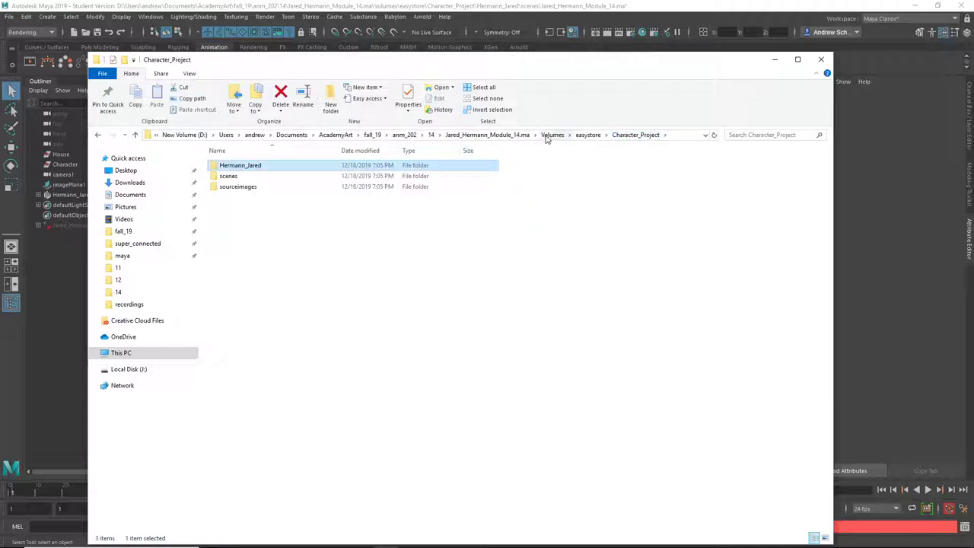
{"action": "left_click", "coordinate": [587, 135]}
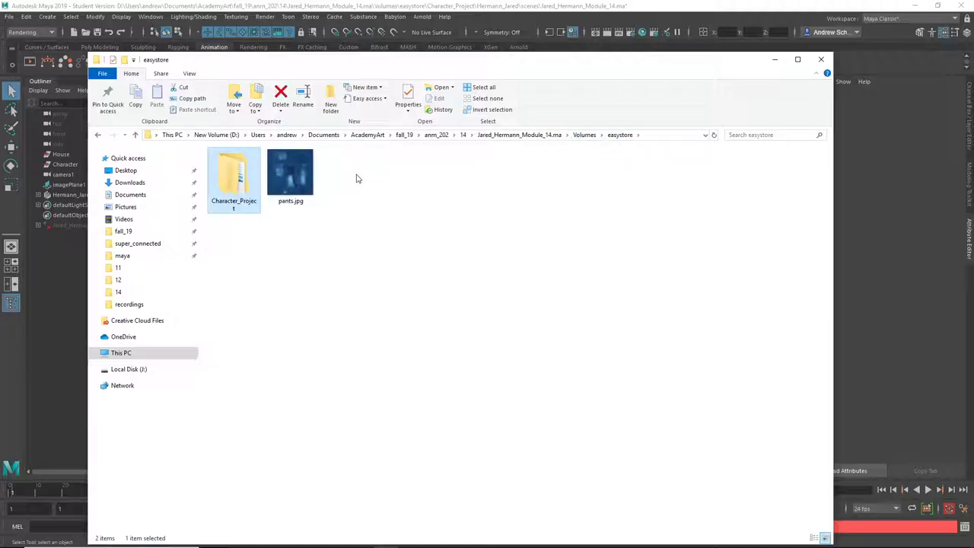
{"action": "left_click", "coordinate": [583, 135]}
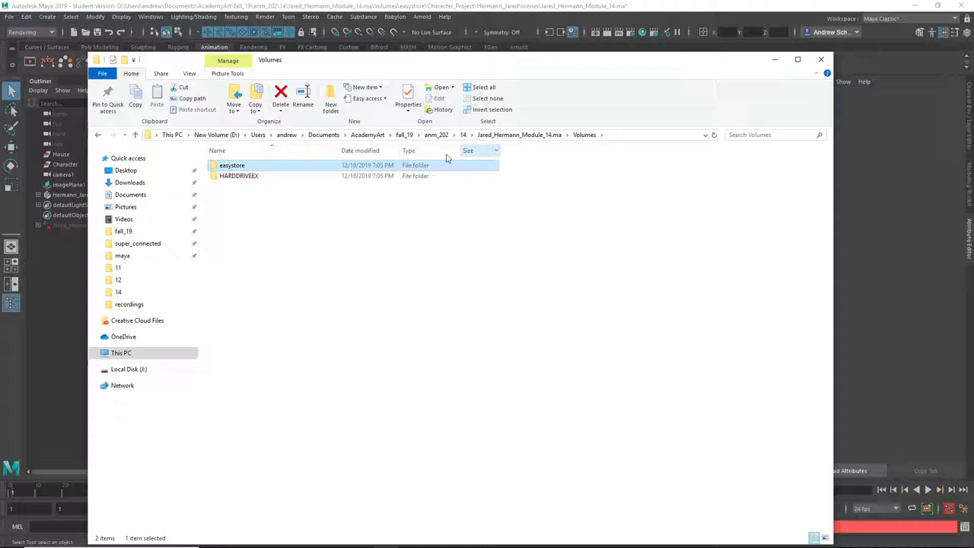
Review Character_Project sourceimages, then open scenes and widen the Name column to show both .ma files.
{"action": "double_click", "coordinate": [383, 167]}
{"action": "double_click", "coordinate": [243, 183]}
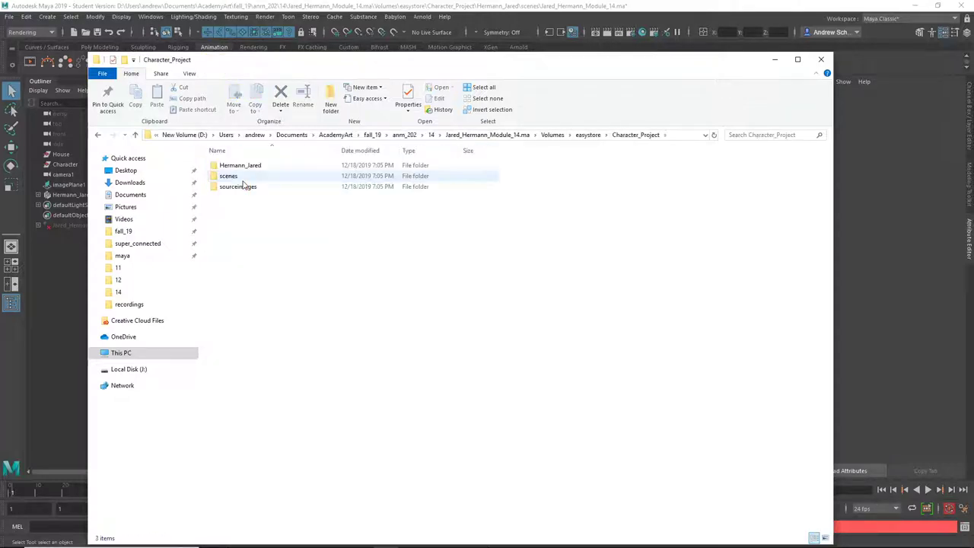
{"action": "double_click", "coordinate": [239, 187]}
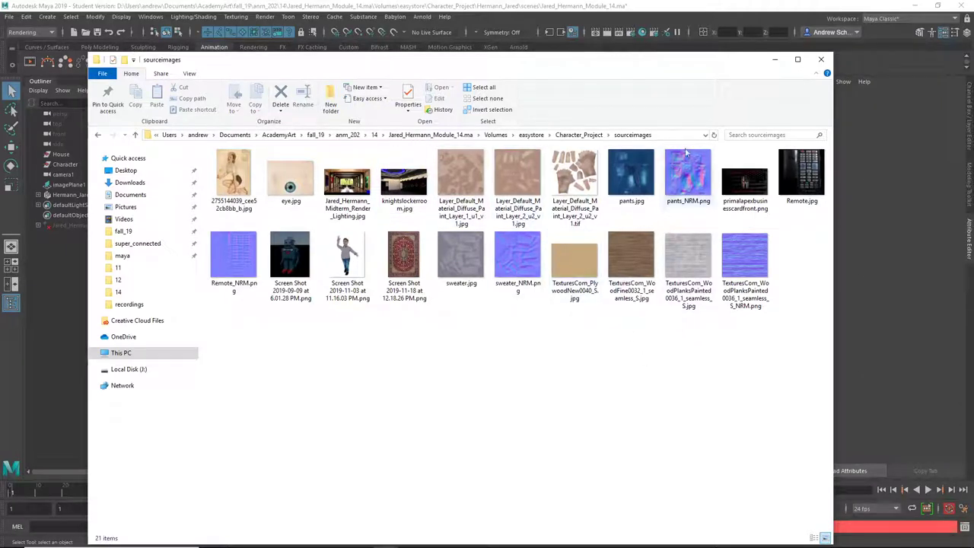
{"action": "left_click", "coordinate": [577, 135]}
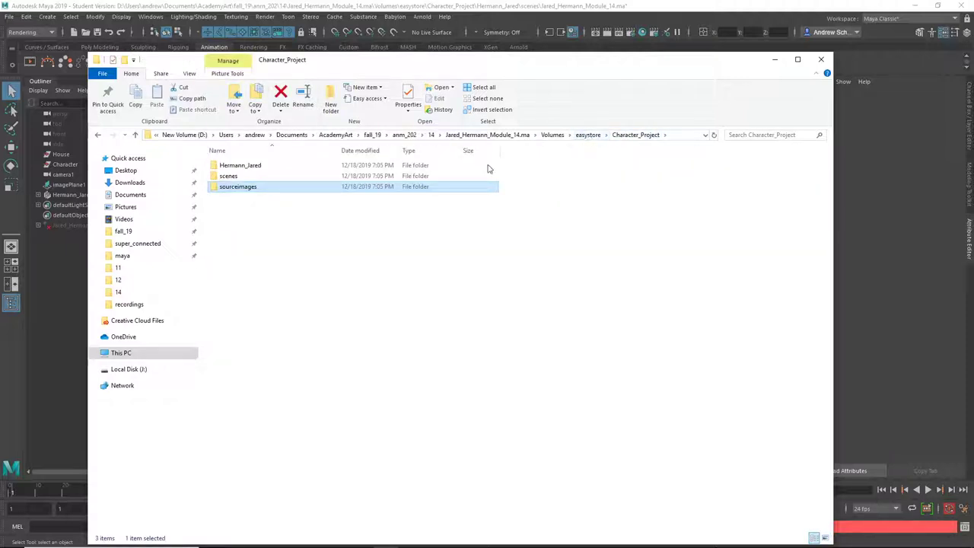
{"action": "double_click", "coordinate": [391, 178]}
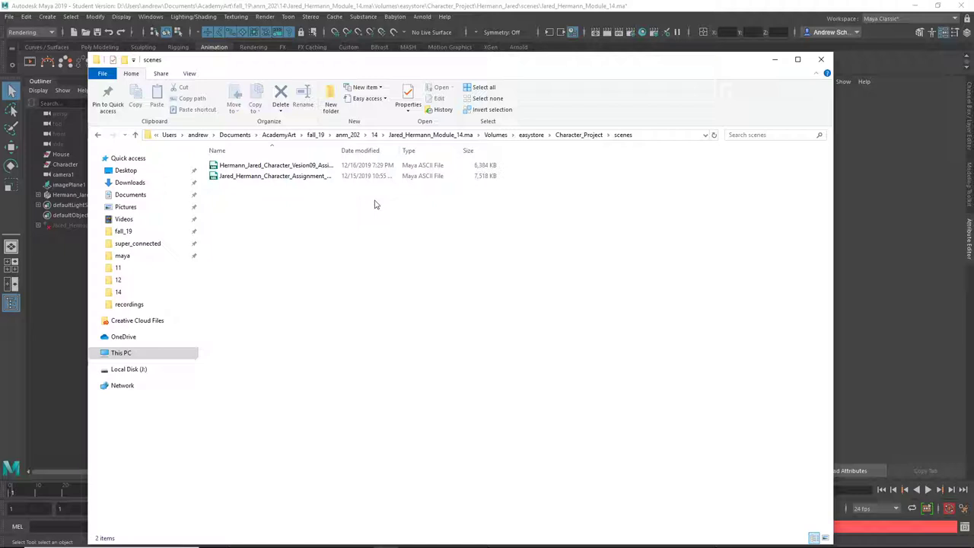
{"action": "left_click_drag", "start_coordinate": [337, 149], "coordinate": [460, 148]}
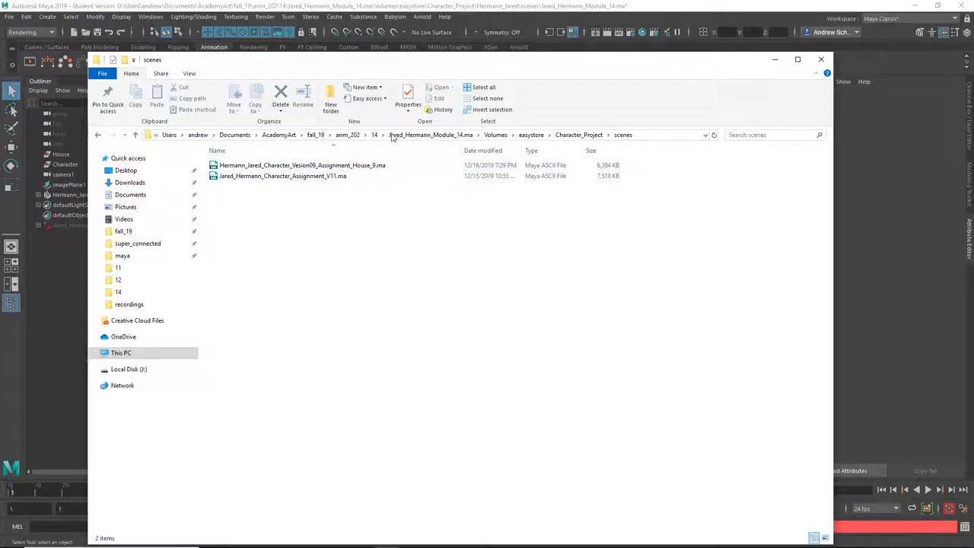
{"action": "left_click", "coordinate": [649, 137]}
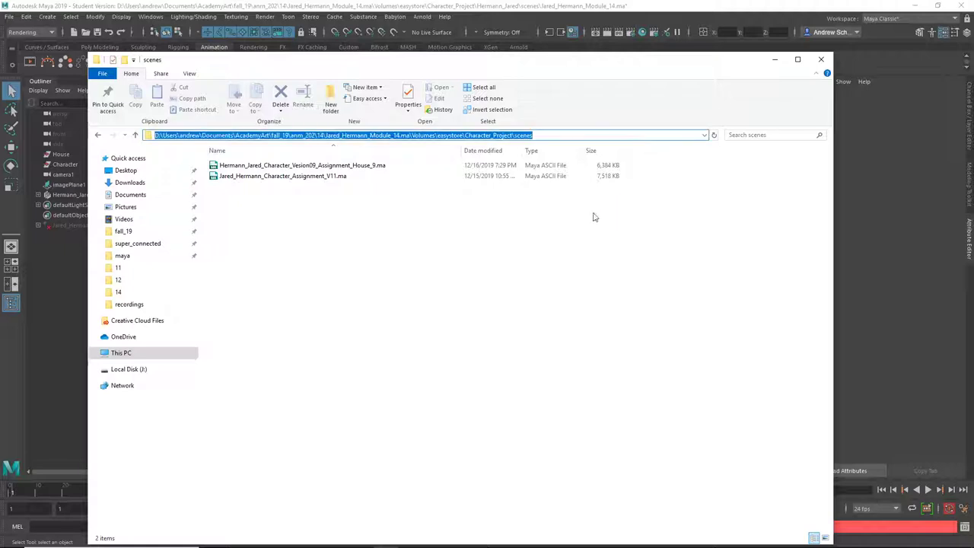
In Maya, open the Reference Editor and choose Reference > Replace Reference on the character reference.
{"action": "left_click", "coordinate": [238, 17]}
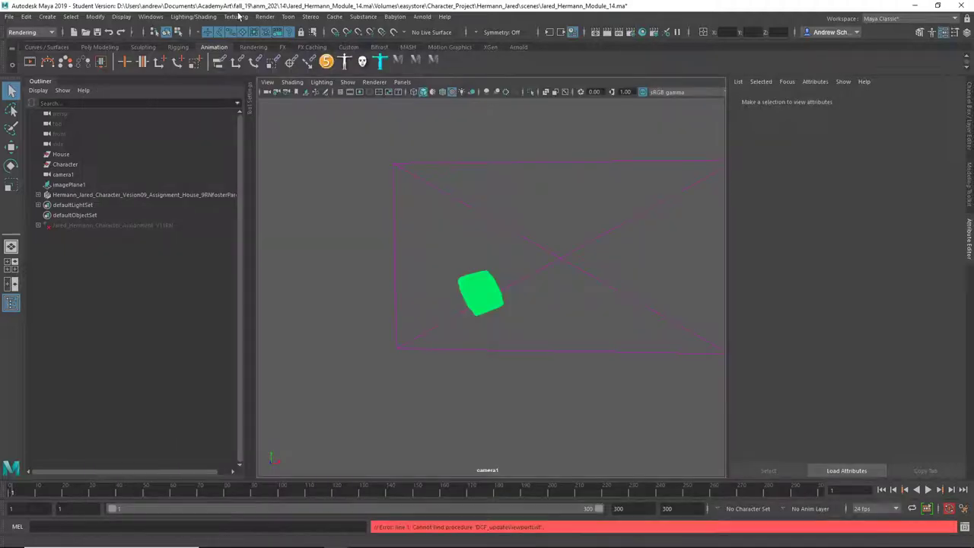
{"action": "left_click", "coordinate": [10, 16]}
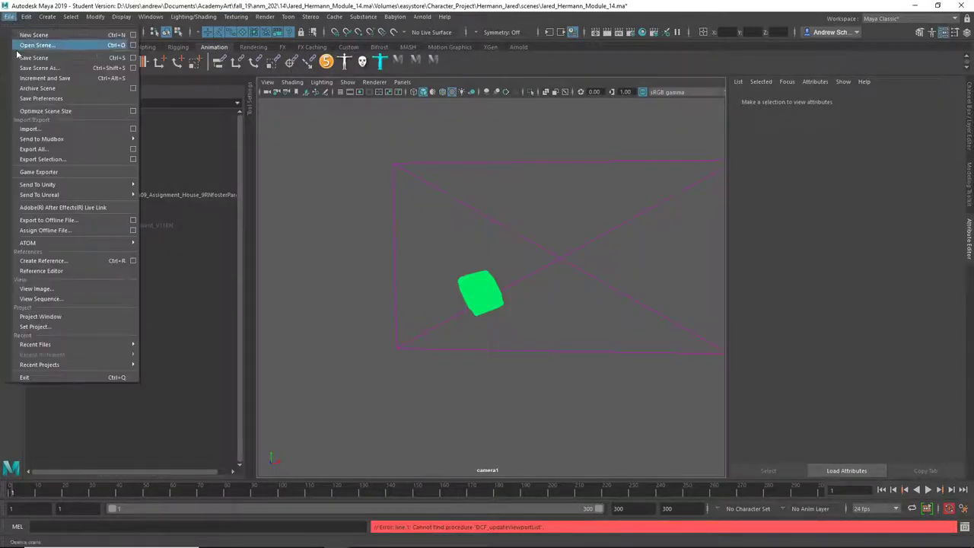
{"action": "left_click", "coordinate": [42, 271]}
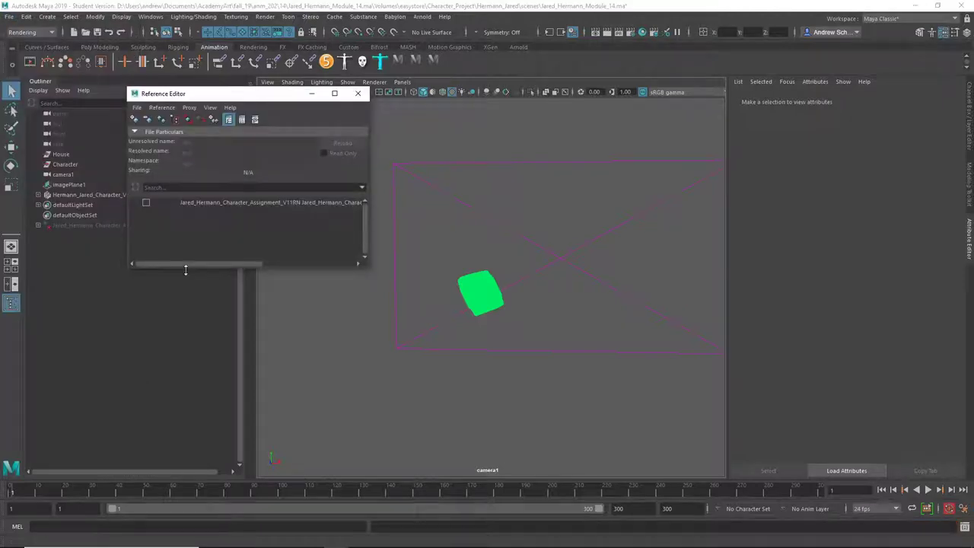
{"action": "right_click", "coordinate": [211, 202]}
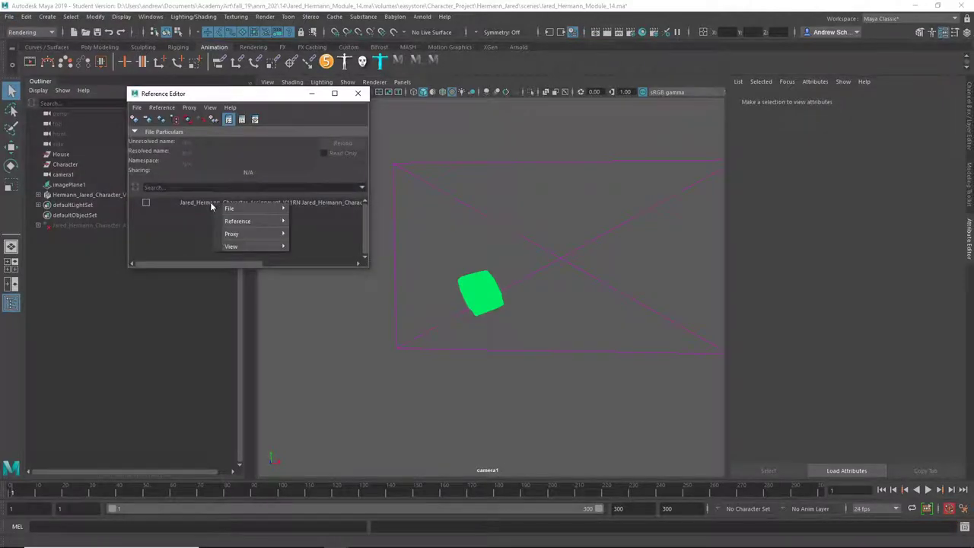
{"action": "left_click", "coordinate": [210, 202]}
{"action": "right_click", "coordinate": [236, 209]}
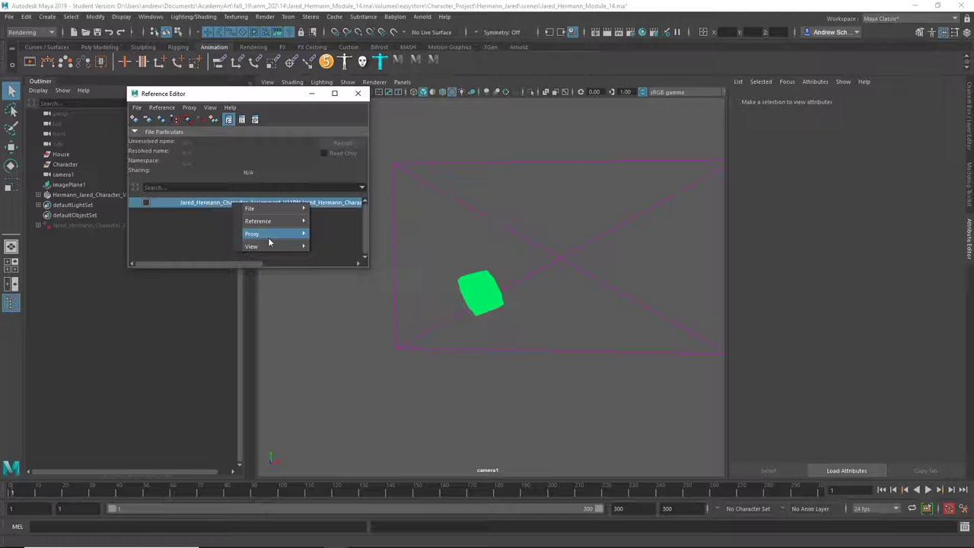
{"action": "mouse_move", "coordinate": [304, 222]}
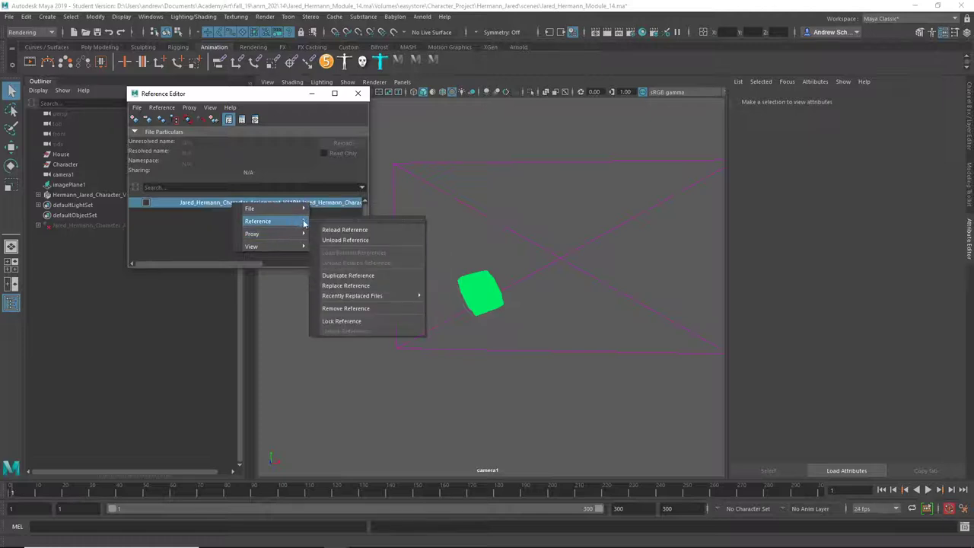
{"action": "left_click", "coordinate": [368, 286]}
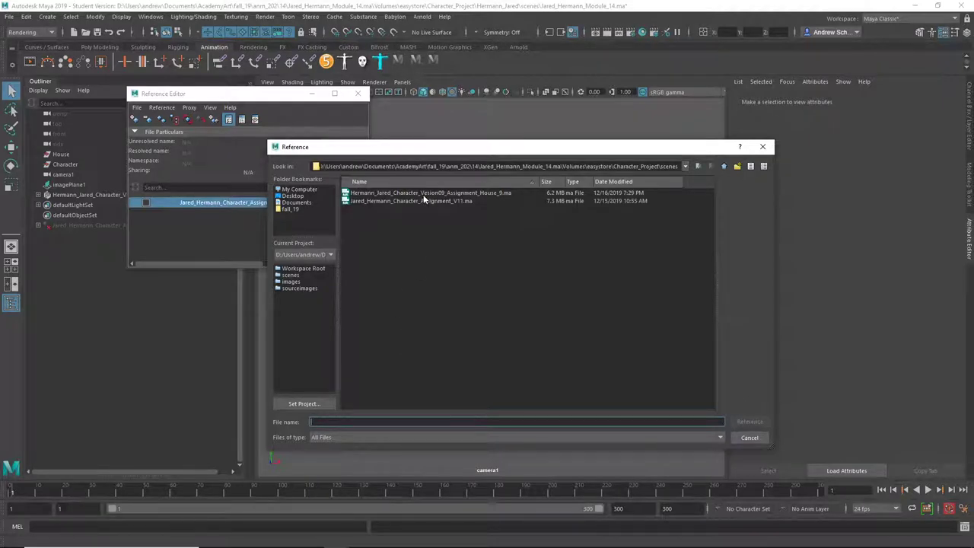
Cancel the replacement file chooser and close the Reference Editor.
{"action": "left_click_drag", "start_coordinate": [374, 149], "coordinate": [546, 165]}
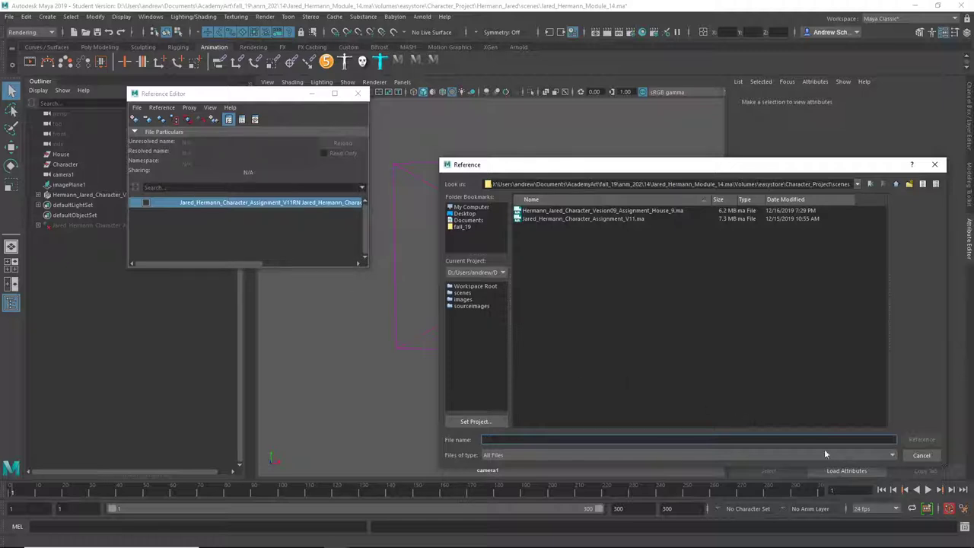
{"action": "left_click", "coordinate": [921, 455]}
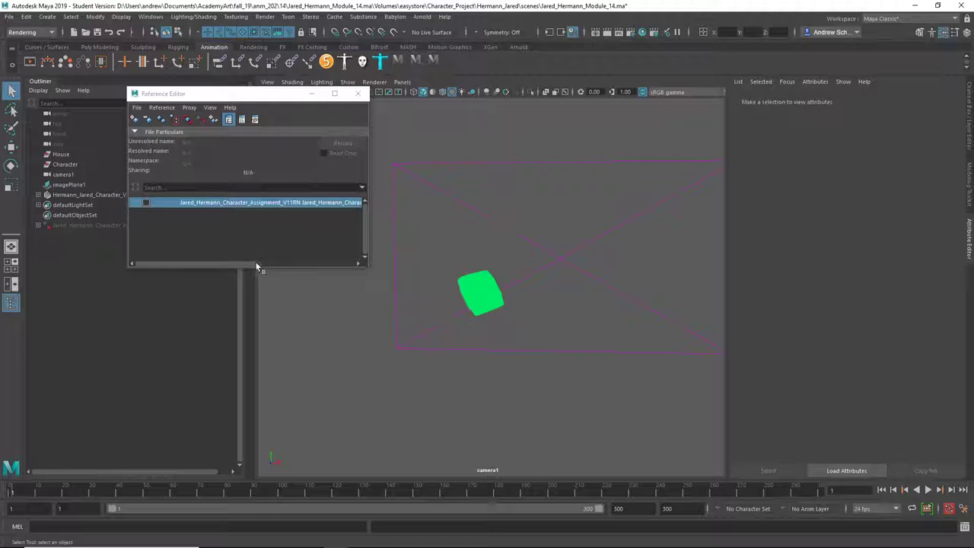
{"action": "left_click_drag", "start_coordinate": [257, 266], "coordinate": [131, 266]}
{"action": "left_click", "coordinate": [358, 92]}
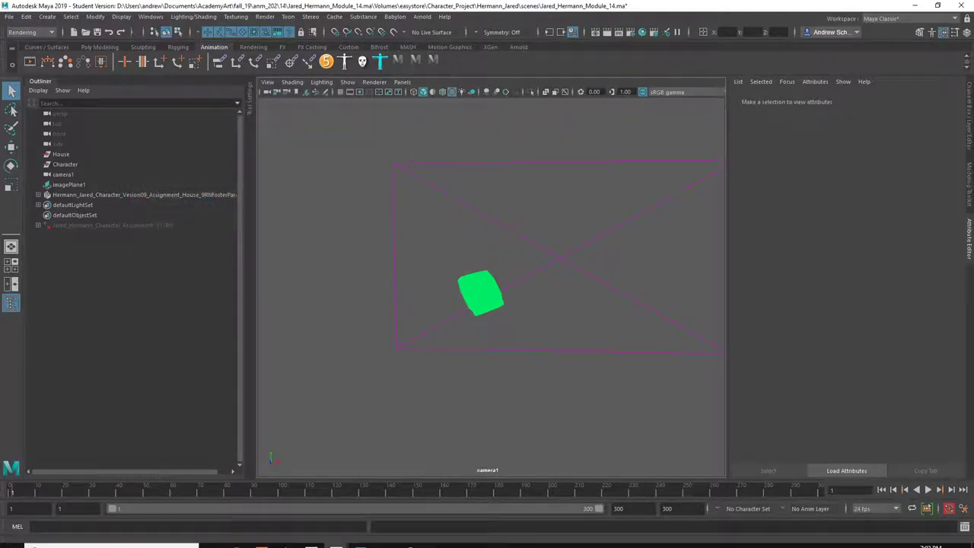
Switch to the discussion board in Chrome and open the student's MP4 attachment full screen.
{"action": "mouse_move", "coordinate": [403, 544]}
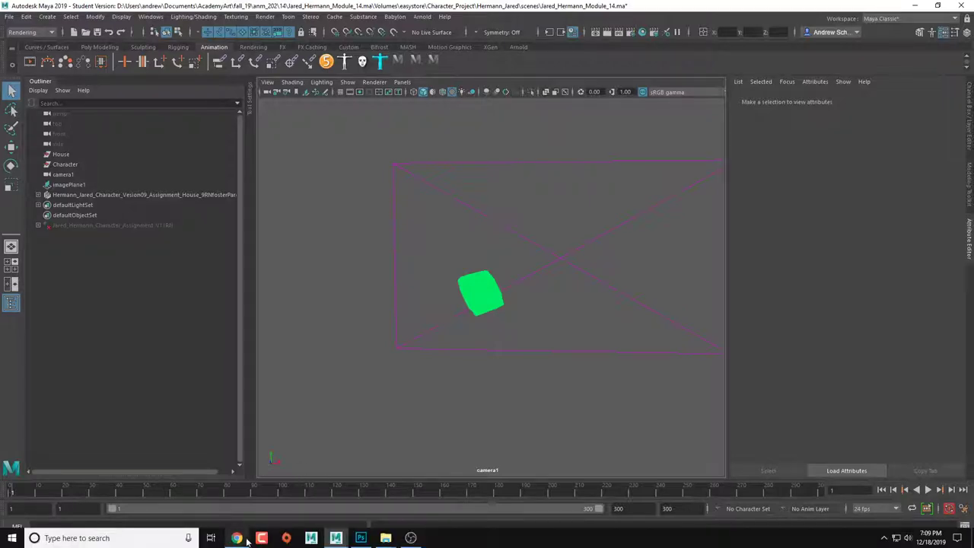
{"action": "left_click", "coordinate": [242, 538]}
{"action": "scroll", "coordinate": [430, 300], "scroll_direction": "up", "scroll_amount": 10}
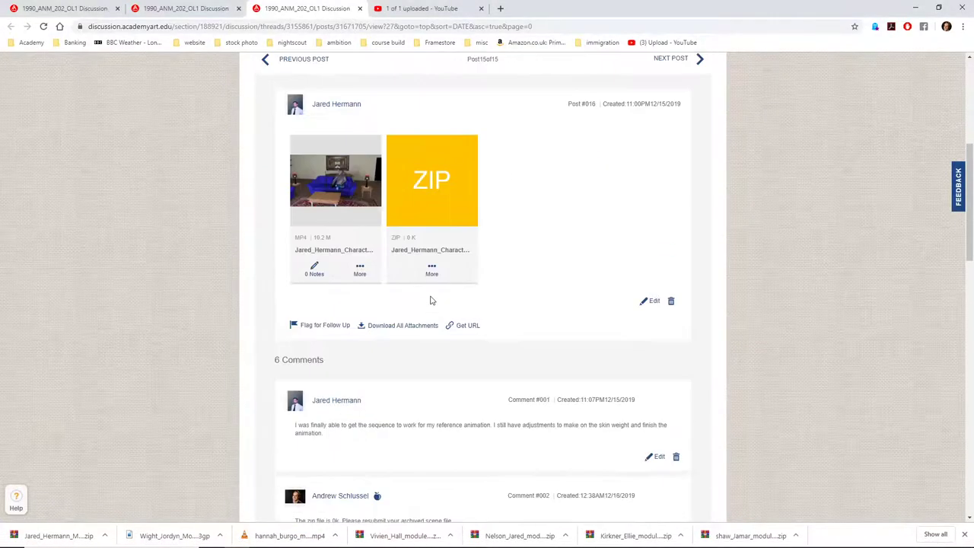
{"action": "scroll", "coordinate": [329, 257], "scroll_direction": "up", "scroll_amount": 1}
{"action": "left_click", "coordinate": [327, 214]}
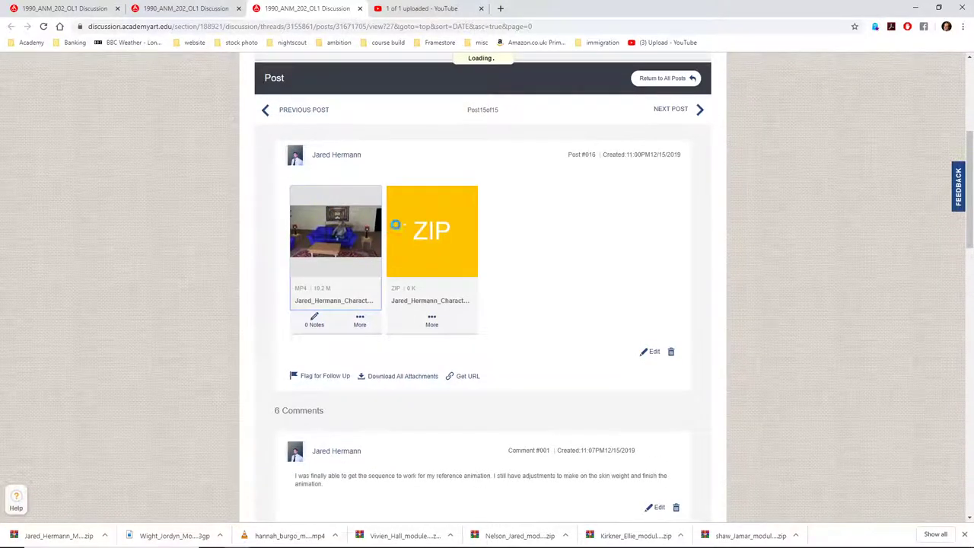
{"action": "scroll", "coordinate": [505, 307], "scroll_direction": "down", "scroll_amount": 3}
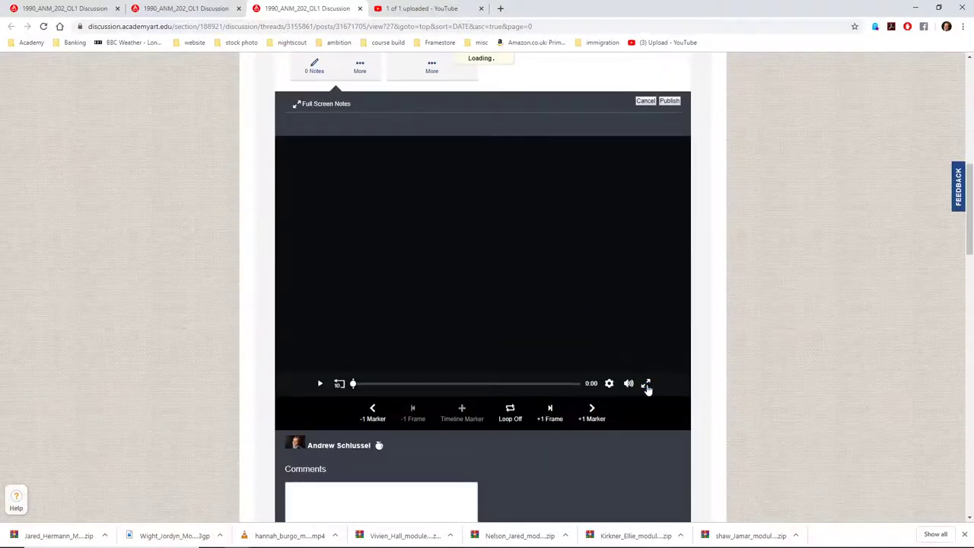
{"action": "left_click", "coordinate": [646, 385]}
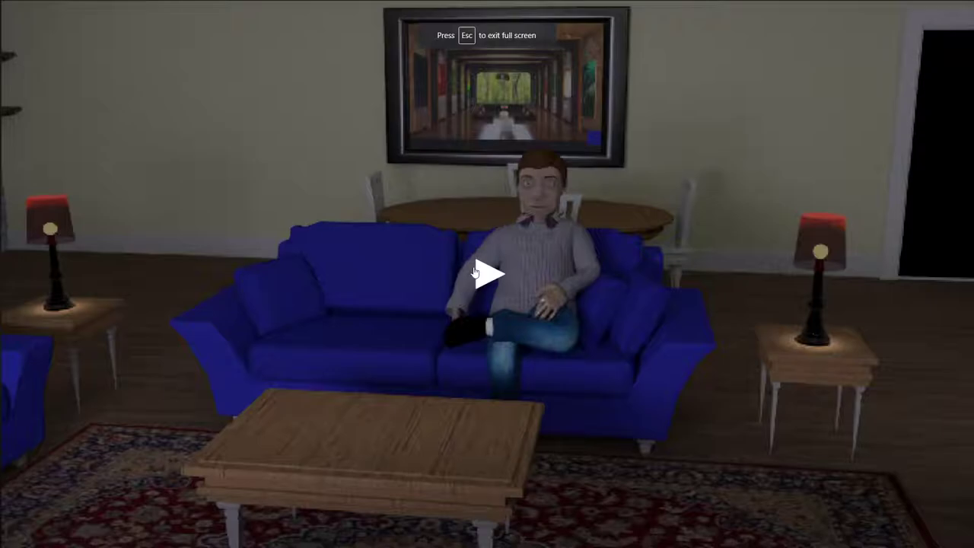
Start the full-screen MP4 and watch the 8-second couch animation loop several times.
{"action": "left_click", "coordinate": [475, 272]}
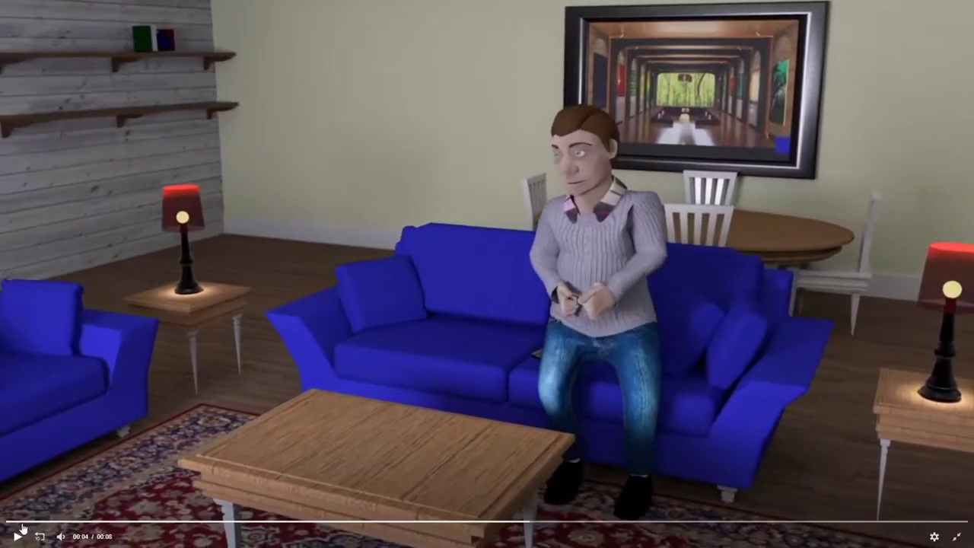
Replay the animation from the start, pausing at 1, 5 and 4 seconds.
{"action": "left_click", "coordinate": [18, 521]}
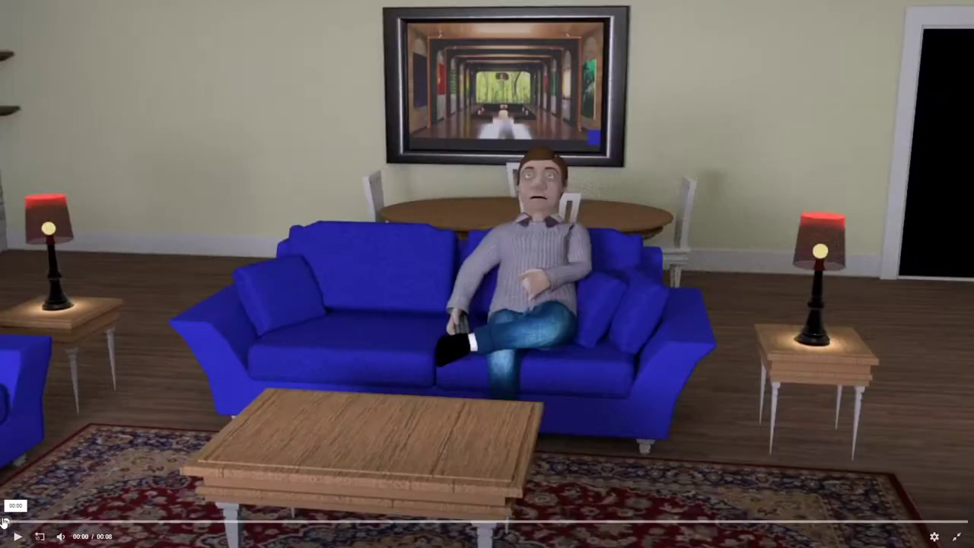
{"action": "left_click", "coordinate": [17, 539]}
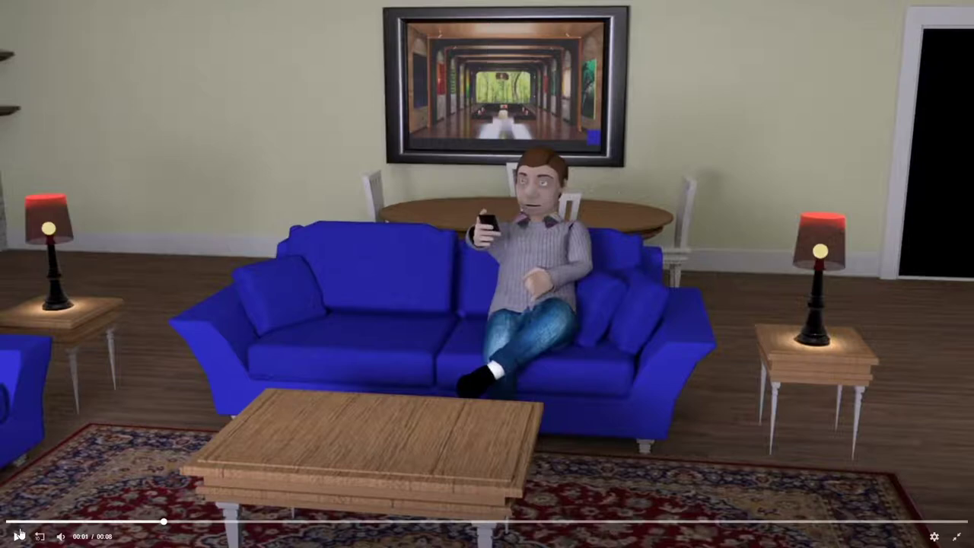
{"action": "left_click", "coordinate": [17, 537]}
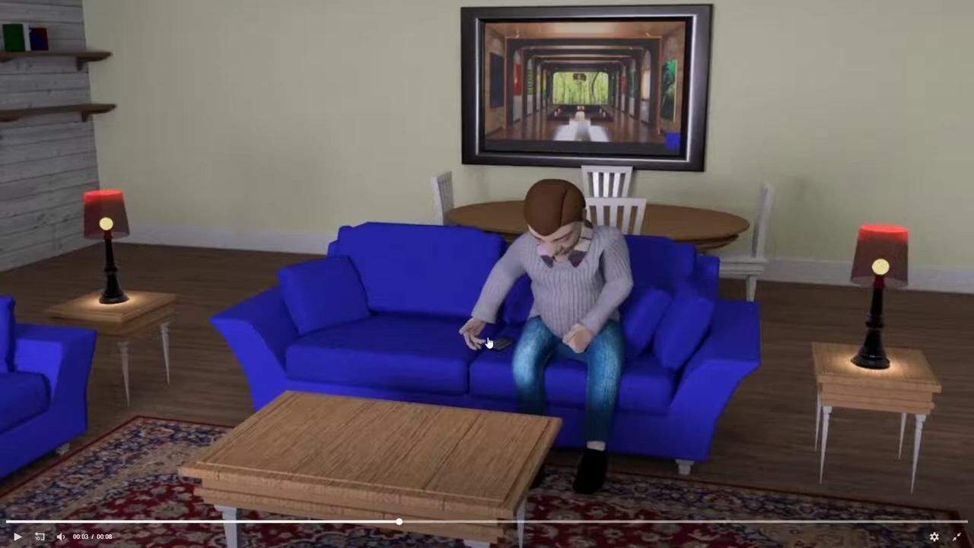
{"action": "left_click", "coordinate": [17, 536]}
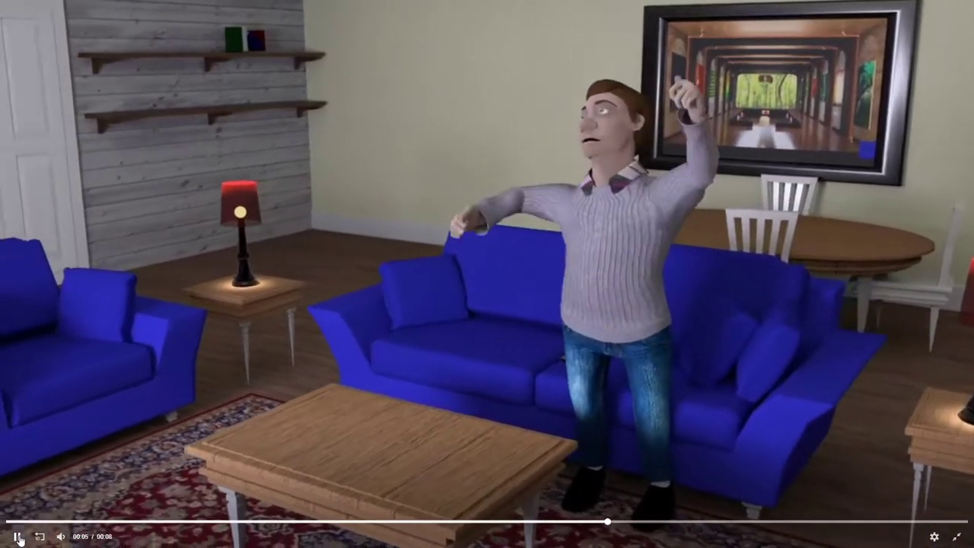
{"action": "left_click", "coordinate": [18, 536]}
{"action": "left_click", "coordinate": [515, 522]}
{"action": "left_click", "coordinate": [17, 537]}
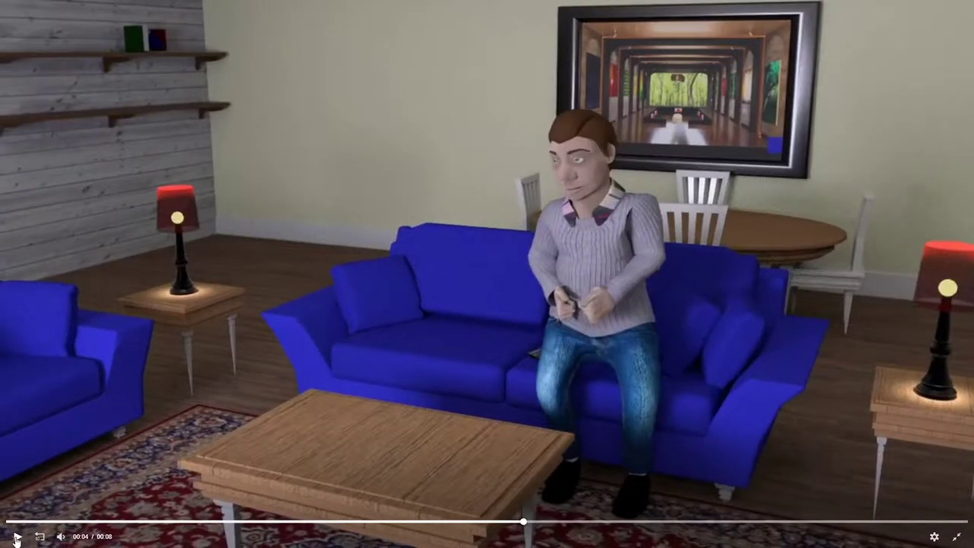
{"action": "left_click", "coordinate": [17, 537]}
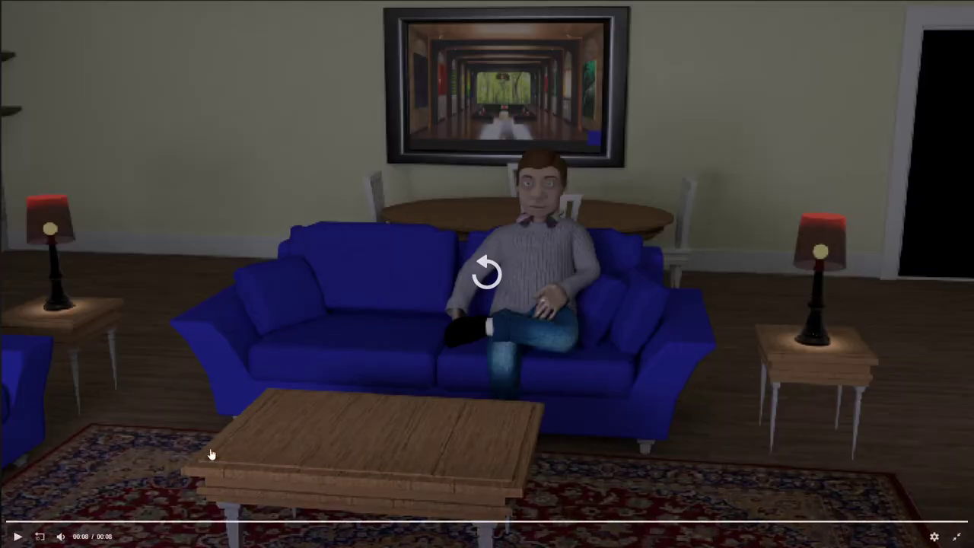
Exit full-screen viewing and return to the post showing the MP4 and ZIP attachments.
{"action": "key", "text": "Escape"}
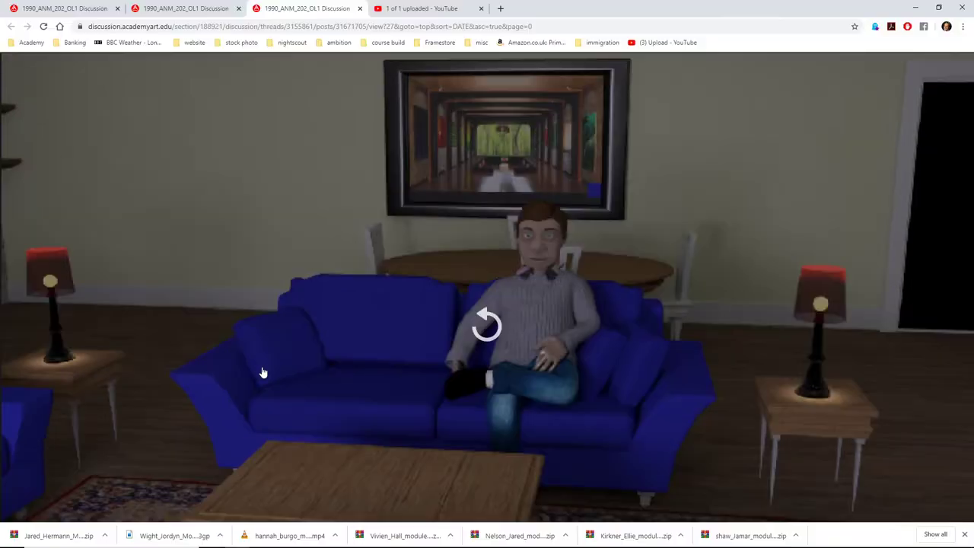
{"action": "key", "text": "Escape"}
{"action": "scroll", "coordinate": [174, 322], "scroll_direction": "down", "scroll_amount": 4}
{"action": "scroll", "coordinate": [174, 322], "scroll_direction": "down", "scroll_amount": 3}
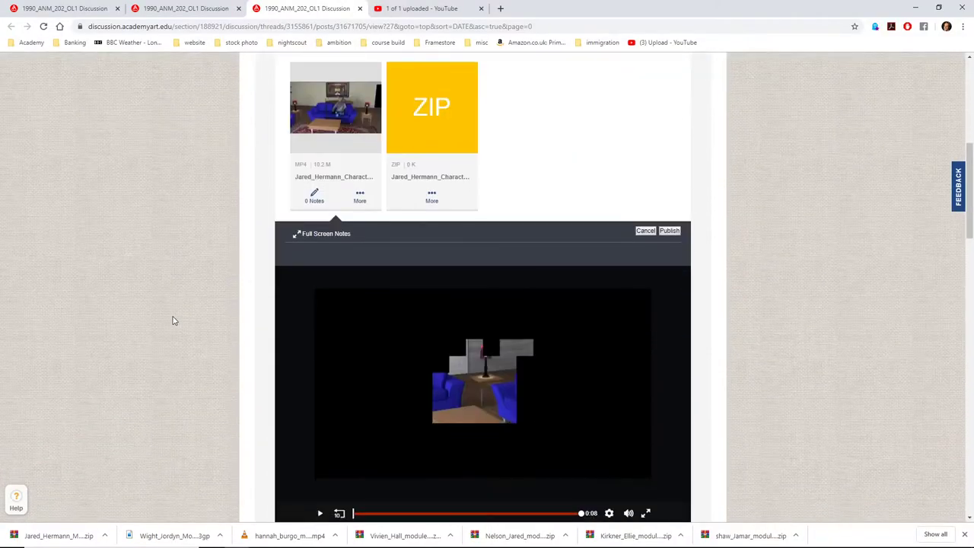